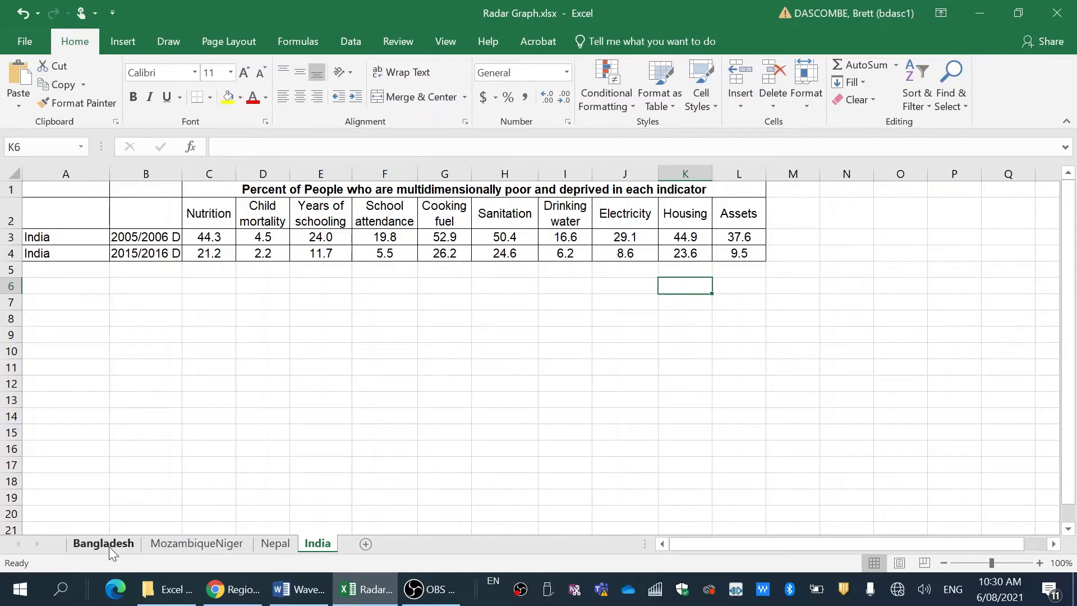
Step: Look over the Bangladesh, MozambiqueNiger and Nepal sheets, then select India's table A2:L4
{"action": "left_click", "coordinate": [109, 544]}
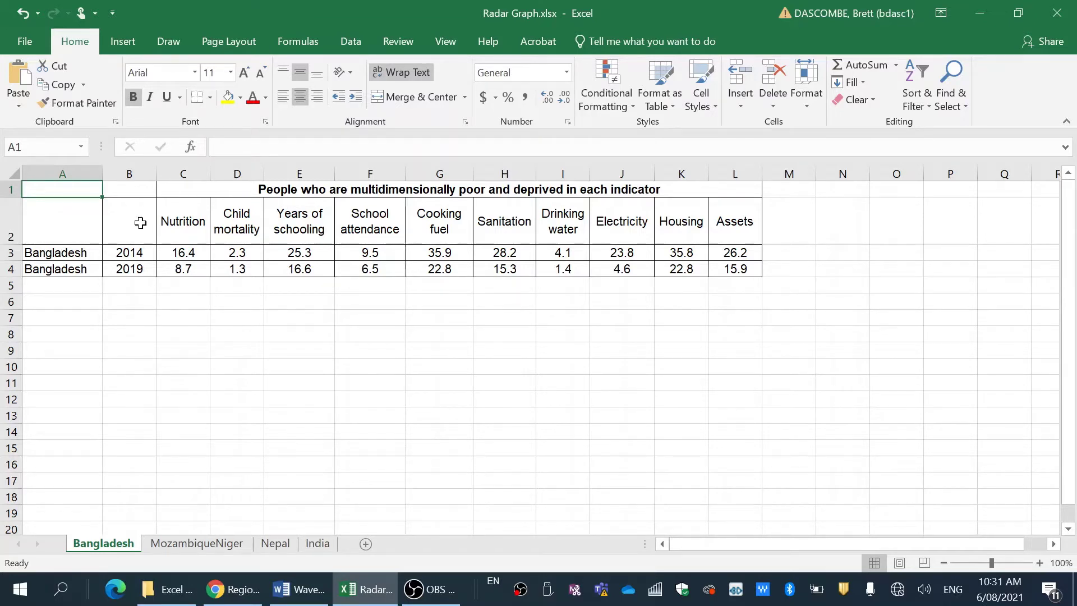
{"action": "left_click", "coordinate": [198, 544]}
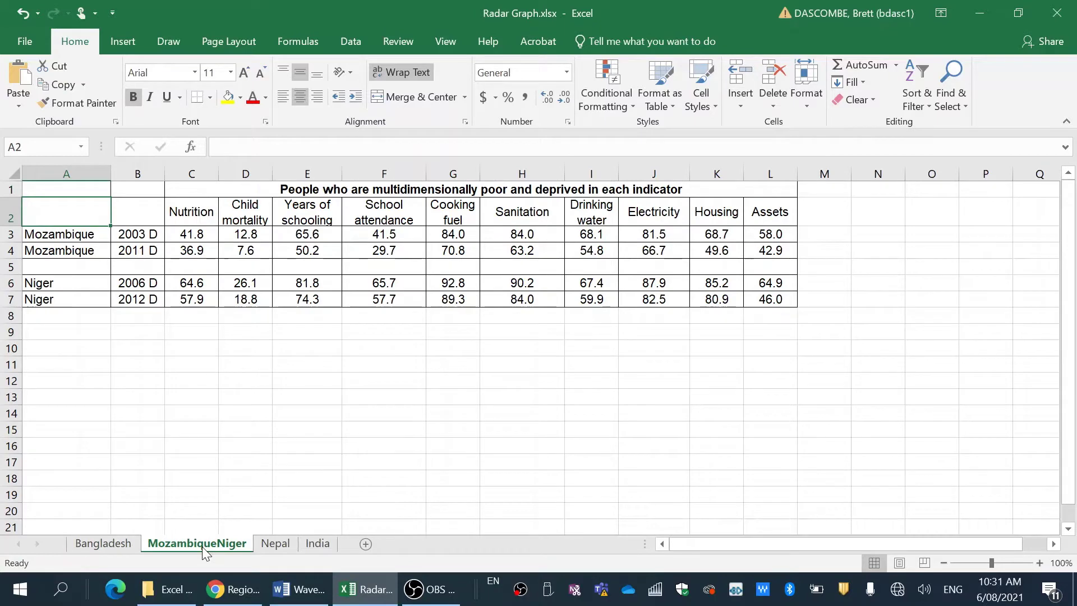
{"action": "left_click", "coordinate": [273, 545]}
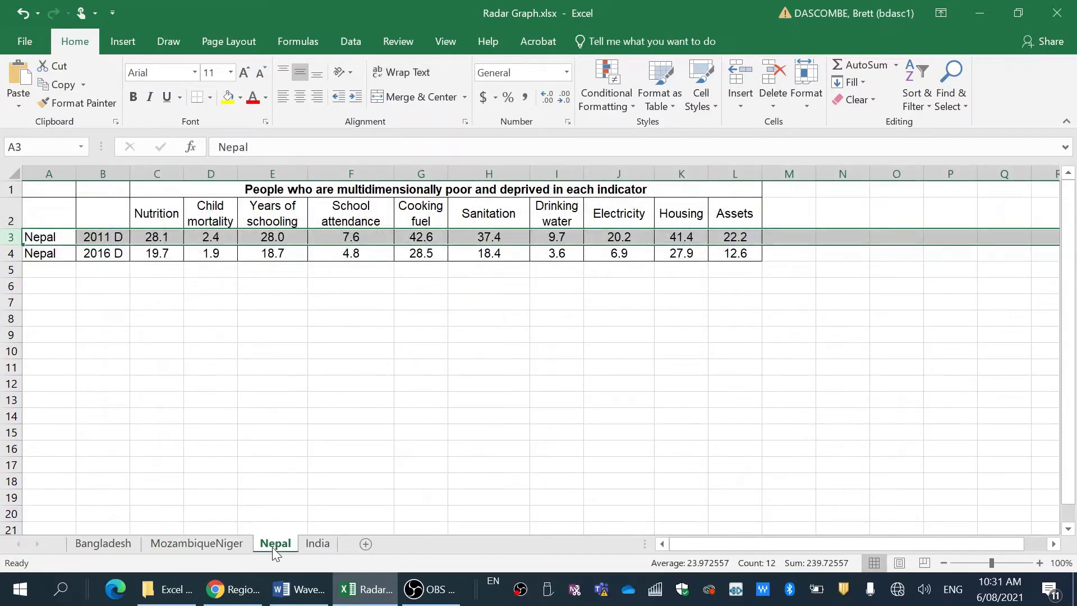
{"action": "left_click", "coordinate": [325, 544]}
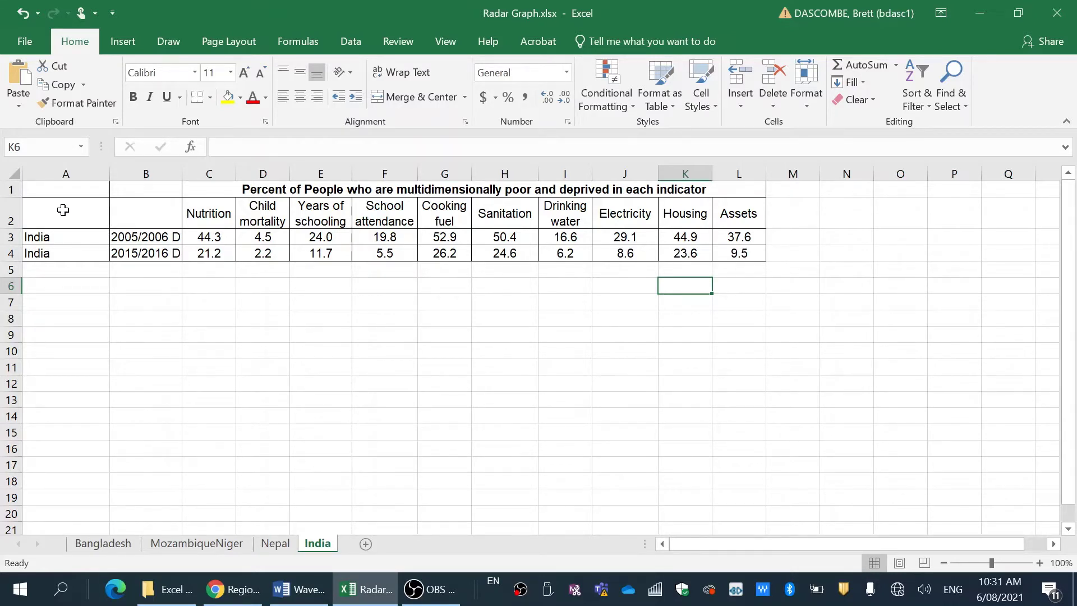
{"action": "left_click_drag", "start_coordinate": [63, 210], "coordinate": [736, 254]}
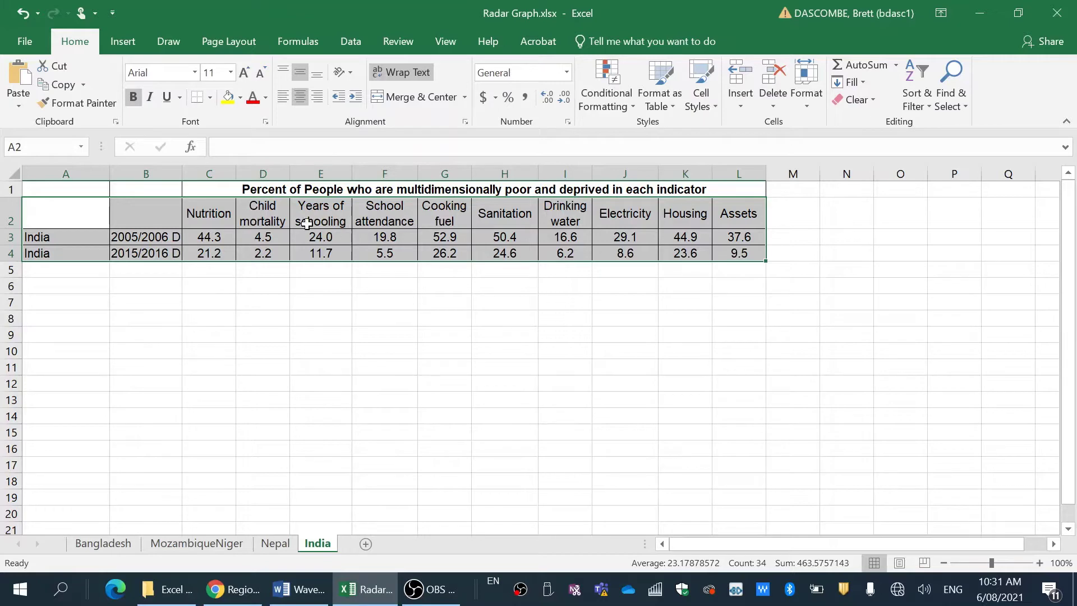
{"action": "left_click", "coordinate": [120, 41]}
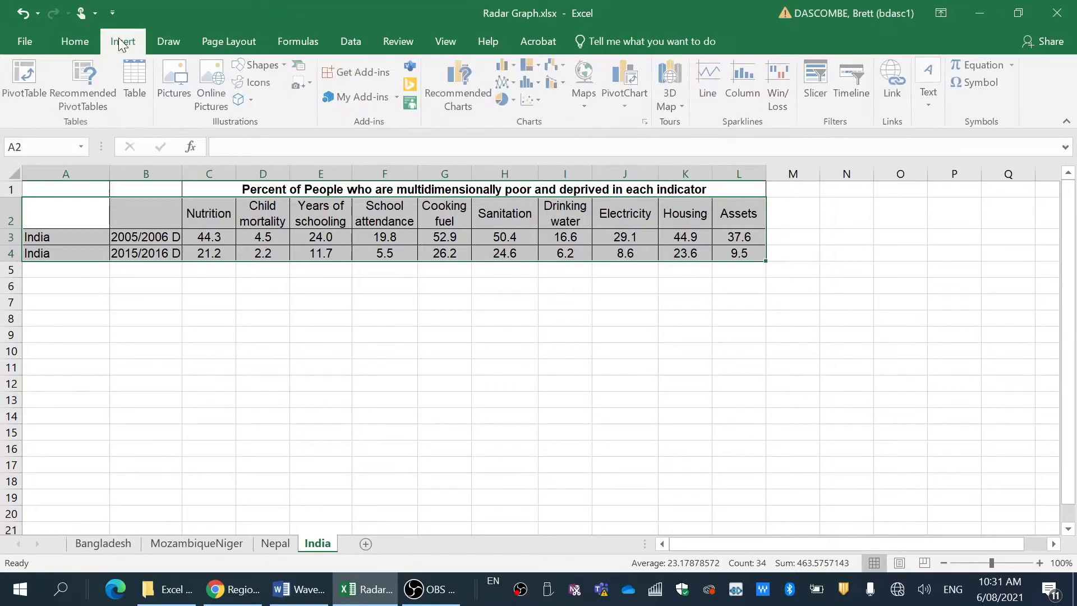
Step: Pick Radar with Markers from the All Charts list of Recommended Charts for the India data
{"action": "left_click", "coordinate": [460, 88]}
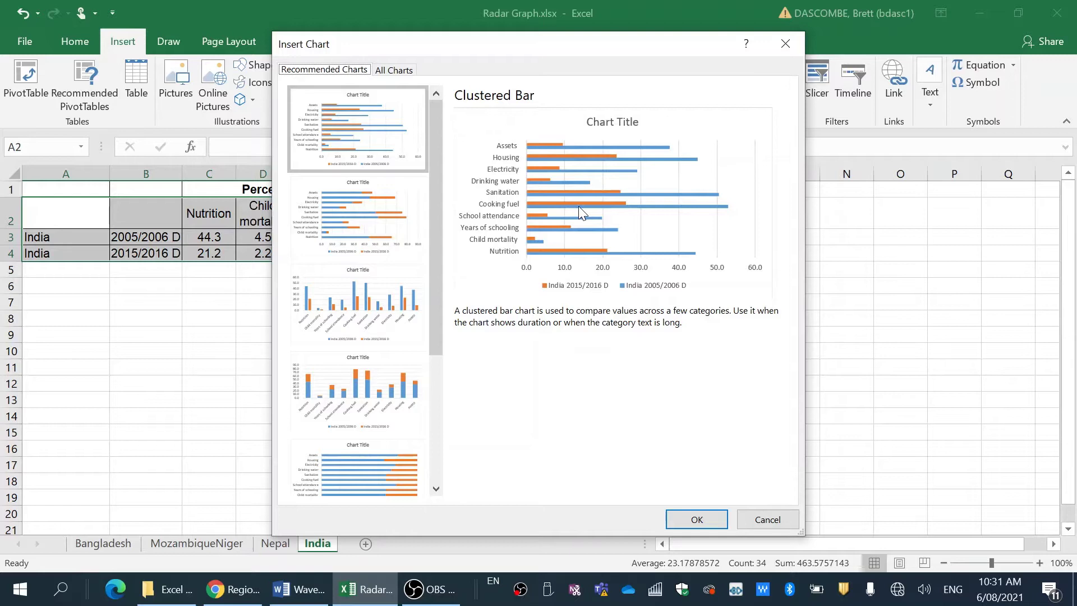
{"action": "left_click", "coordinate": [387, 71]}
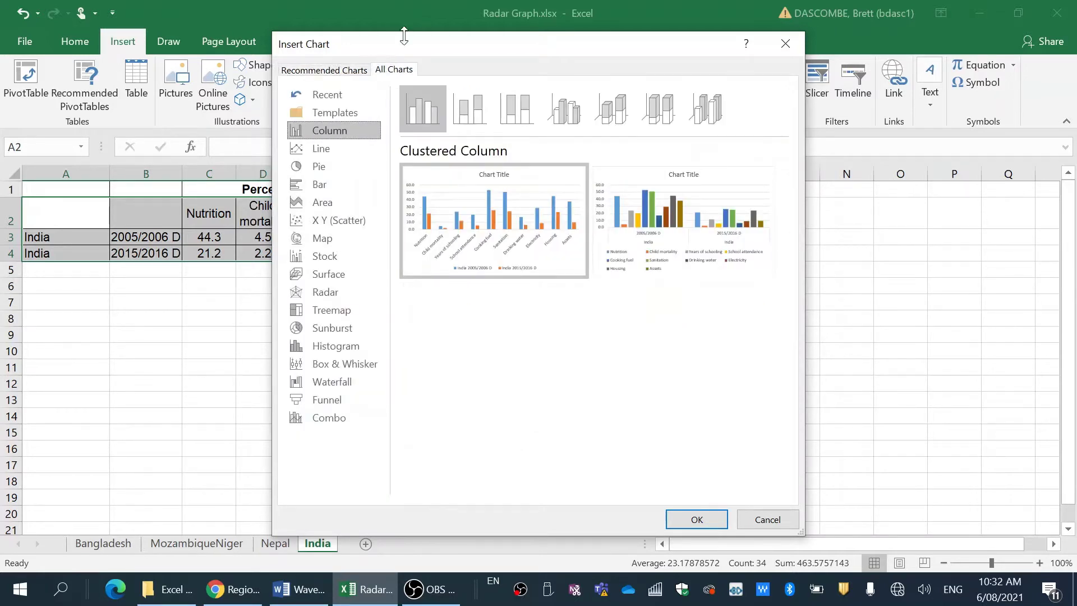
{"action": "left_click", "coordinate": [324, 296]}
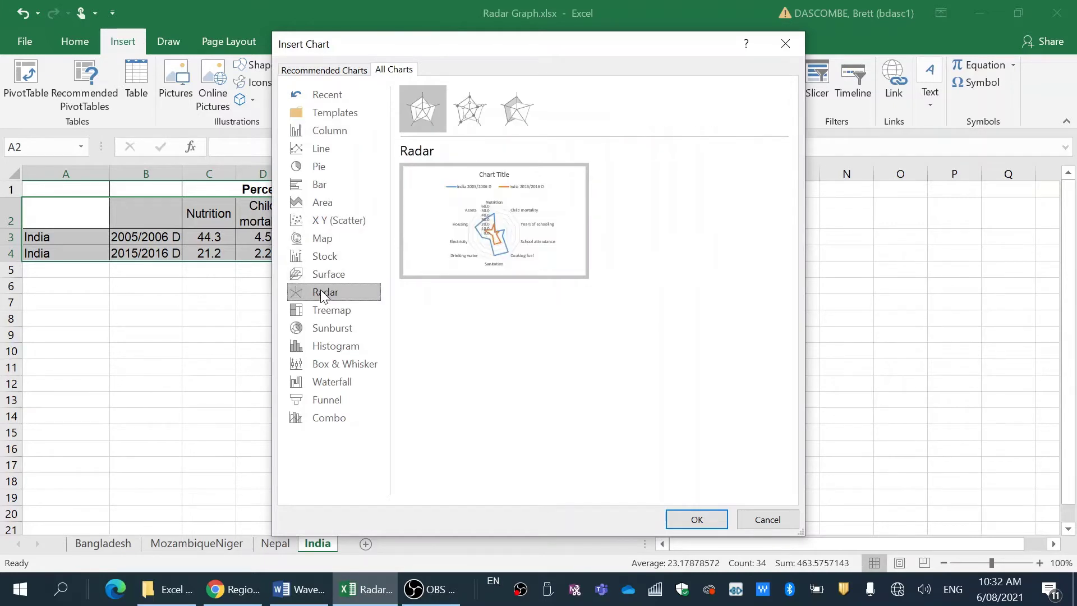
{"action": "left_click", "coordinate": [469, 120]}
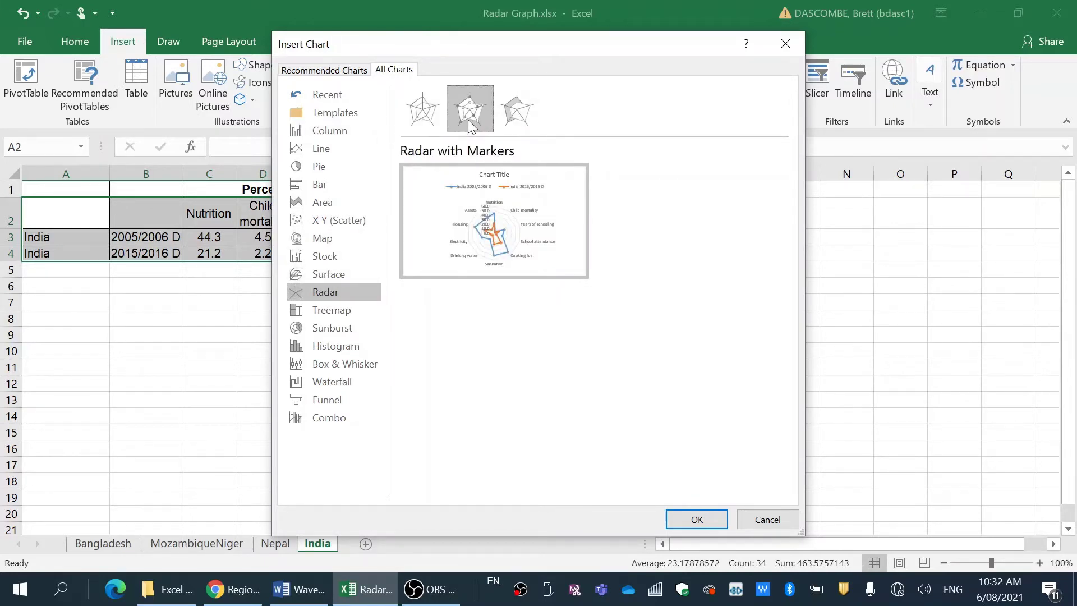
Step: Insert the radar chart, enlarge it, and make the 2005/2006 series fill and line green
{"action": "left_click", "coordinate": [697, 519]}
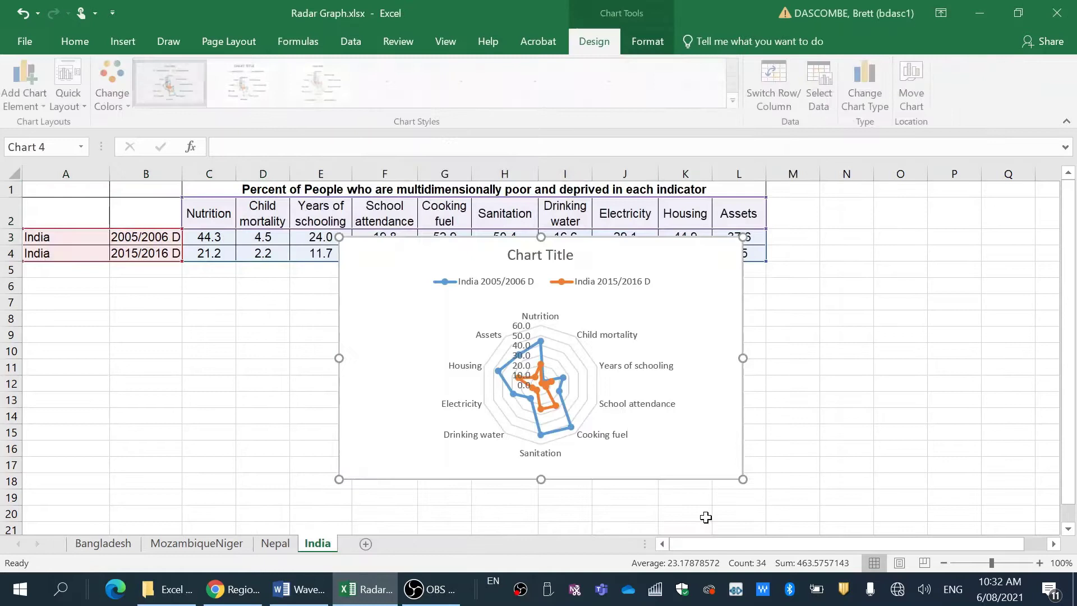
{"action": "left_click_drag", "start_coordinate": [742, 237], "coordinate": [868, 189]}
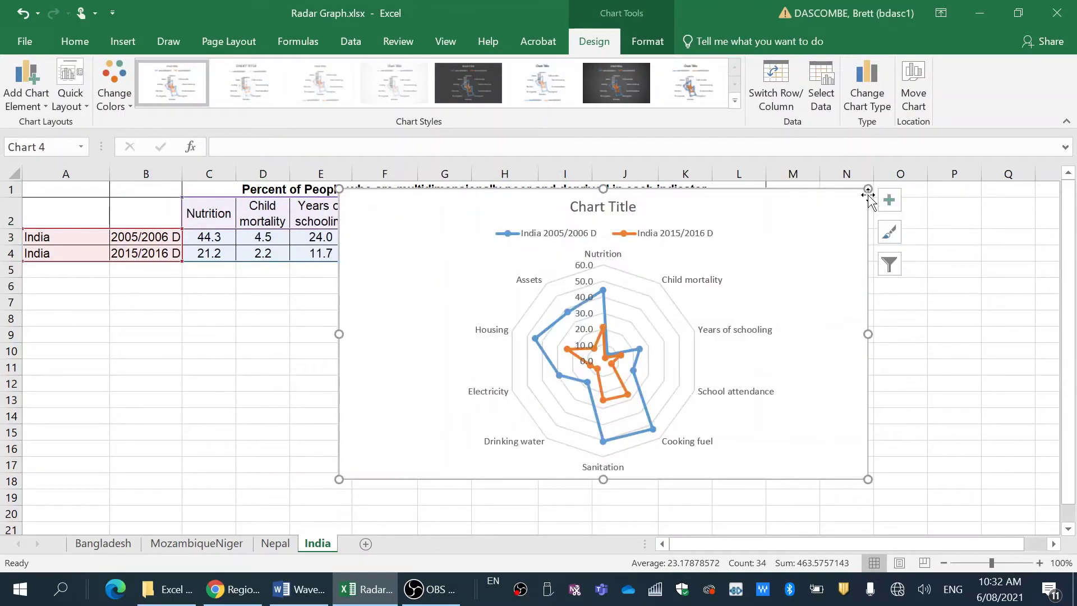
{"action": "left_click", "coordinate": [649, 418]}
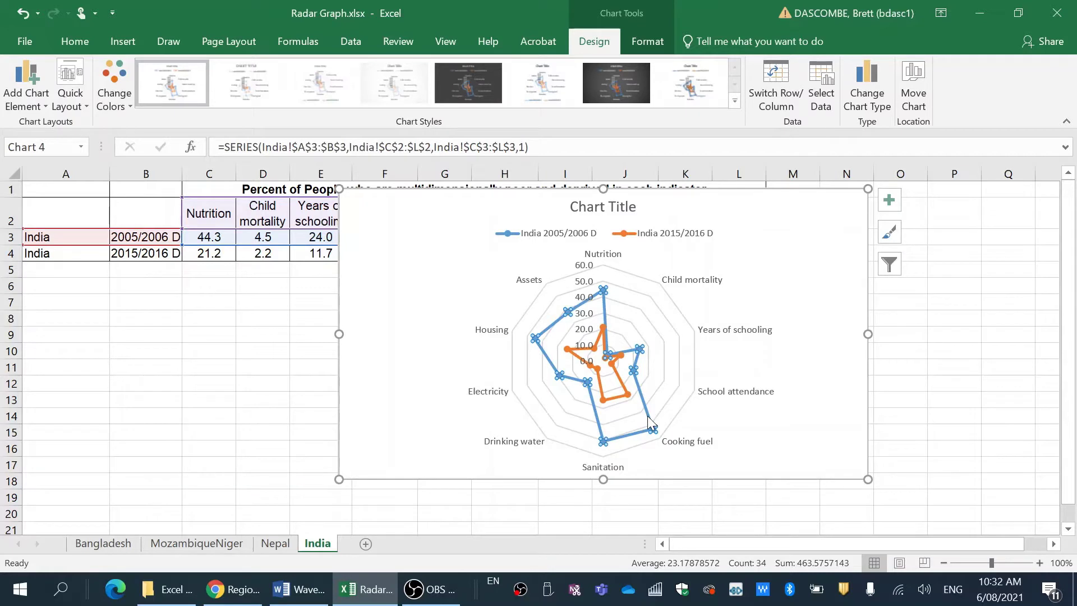
{"action": "right_click", "coordinate": [649, 421]}
{"action": "left_click", "coordinate": [678, 443]}
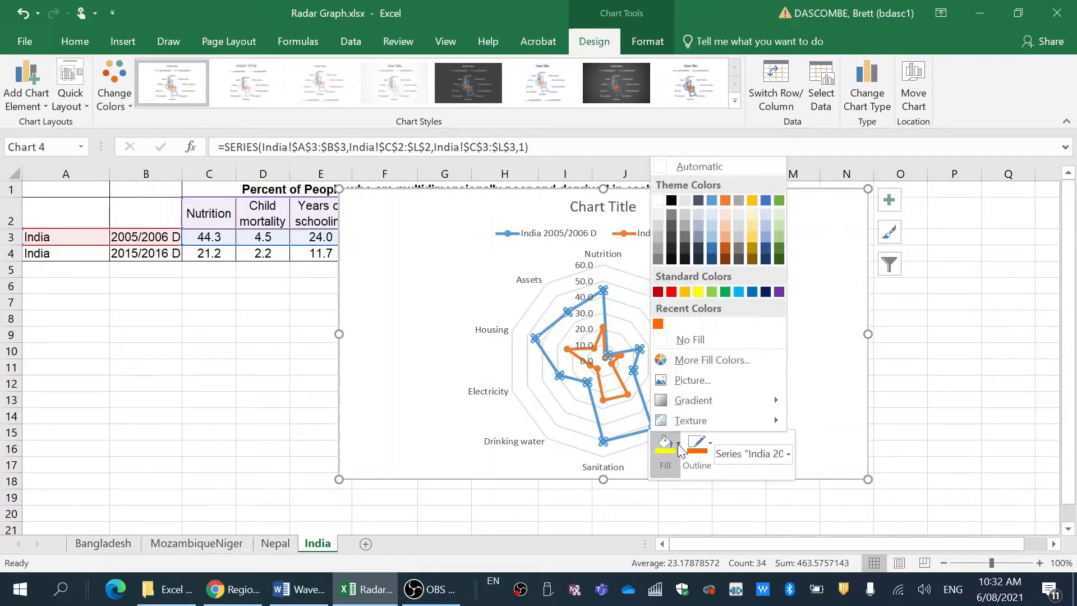
{"action": "left_click", "coordinate": [706, 292]}
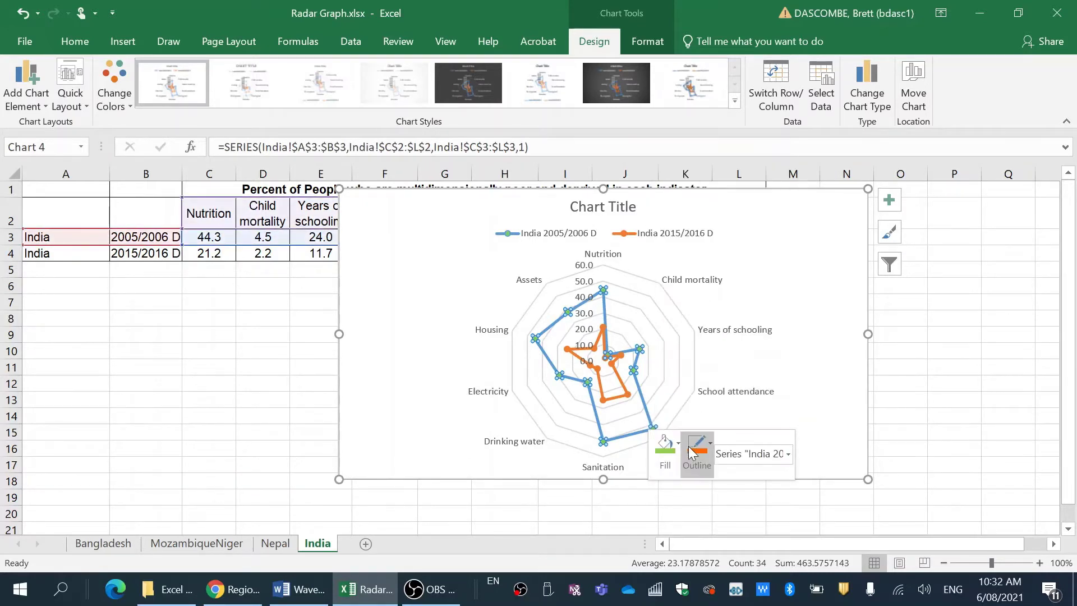
{"action": "left_click", "coordinate": [708, 445]}
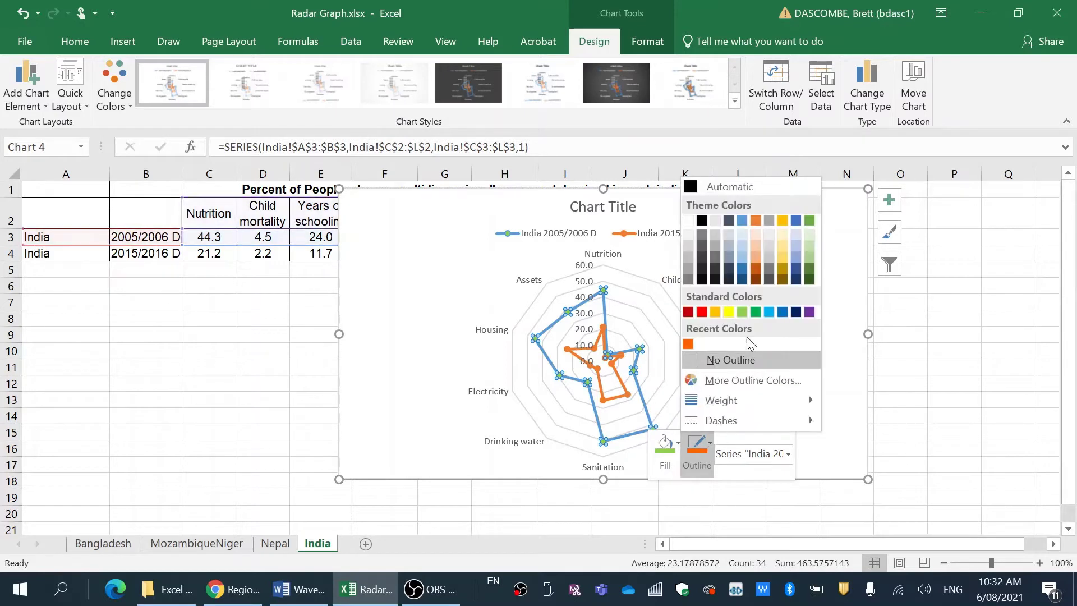
{"action": "left_click", "coordinate": [752, 312]}
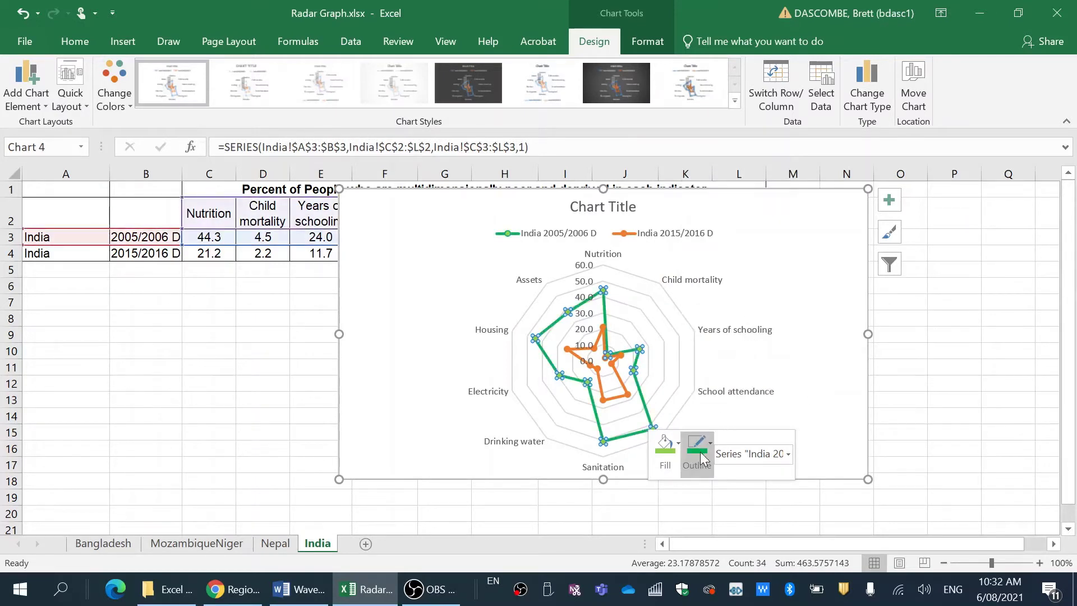
{"action": "left_click", "coordinate": [558, 466]}
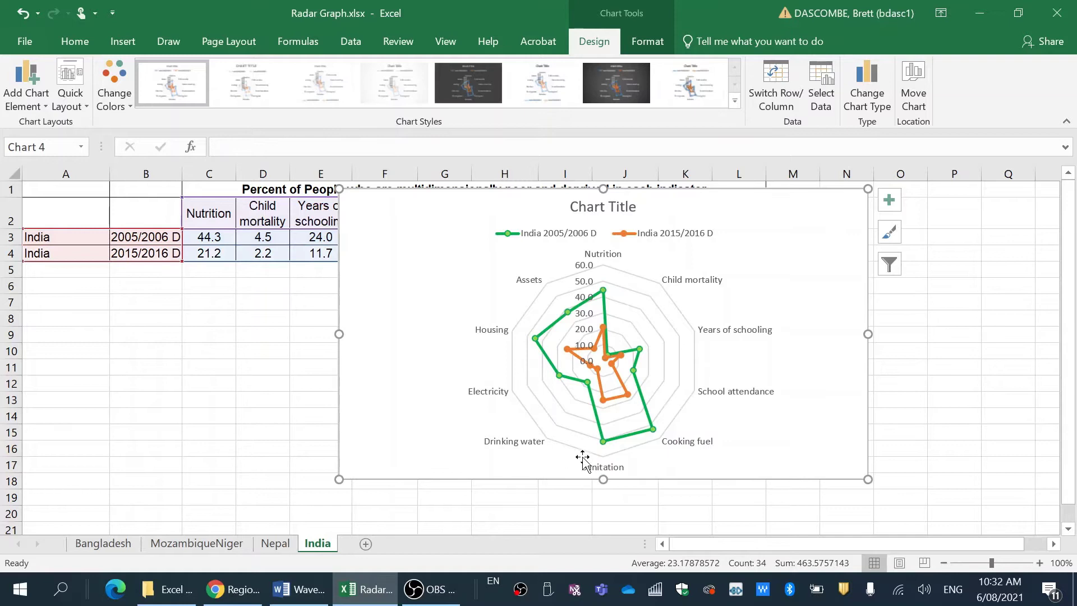
Step: Give the India 2015/2016 D series a yellow marker fill and an orange line
{"action": "left_click", "coordinate": [622, 385]}
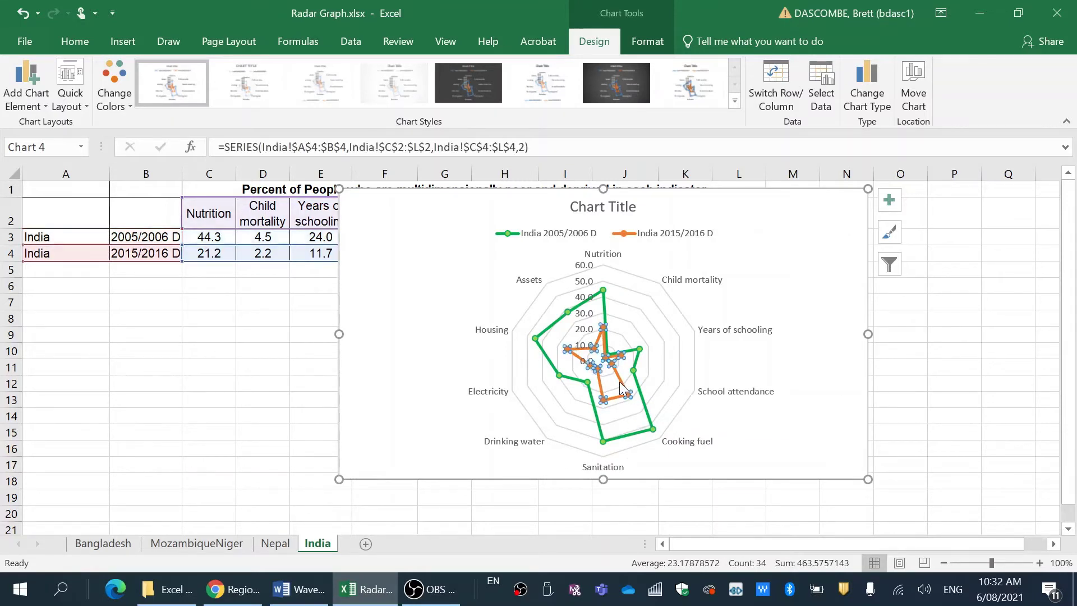
{"action": "right_click", "coordinate": [623, 387]}
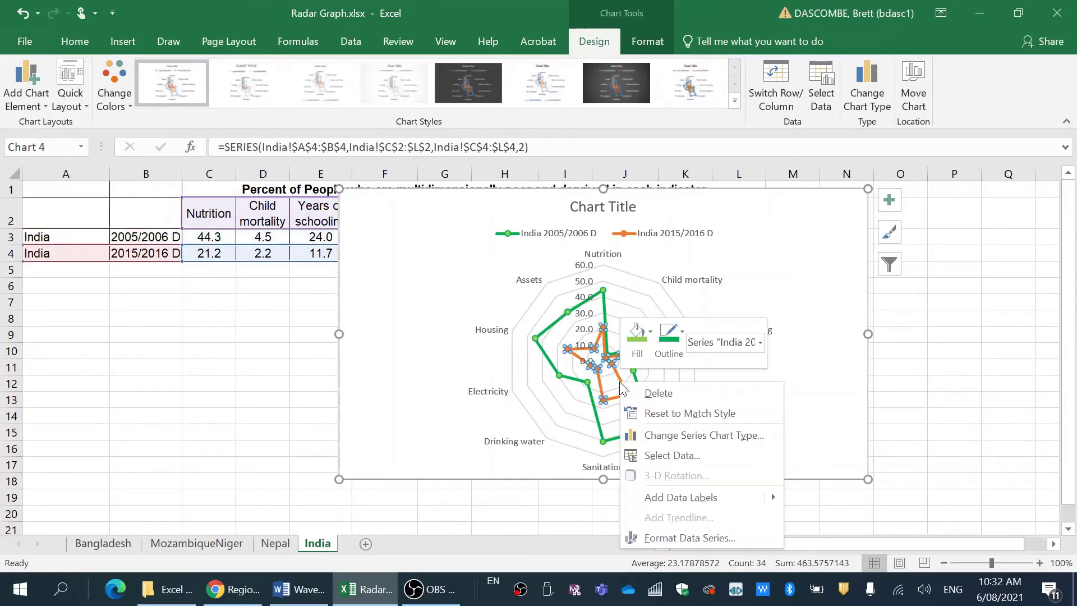
{"action": "left_click", "coordinate": [650, 345]}
{"action": "left_click", "coordinate": [670, 179]}
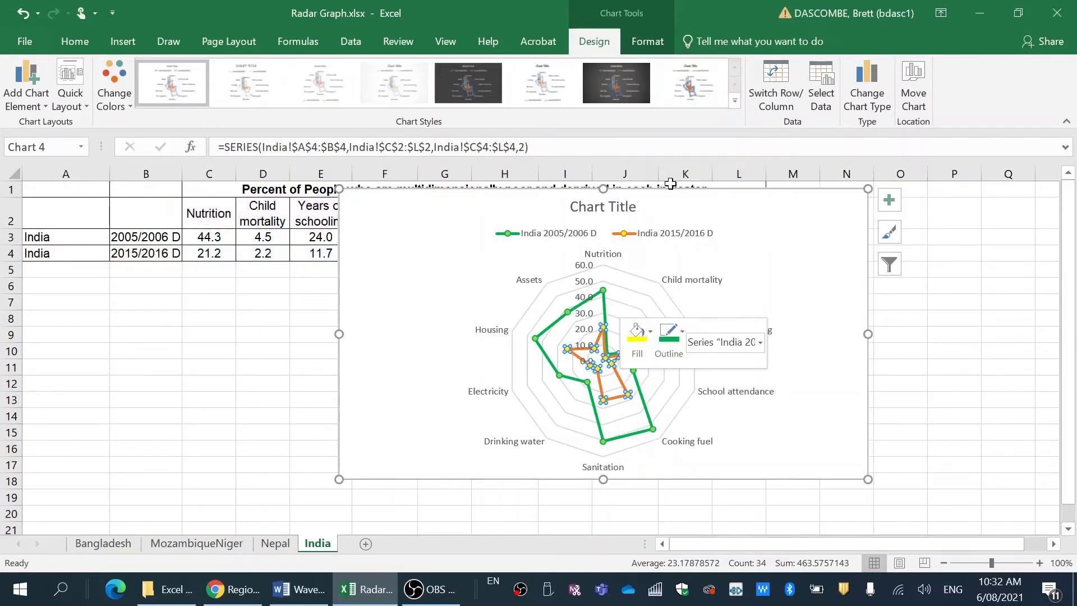
{"action": "left_click", "coordinate": [684, 334]}
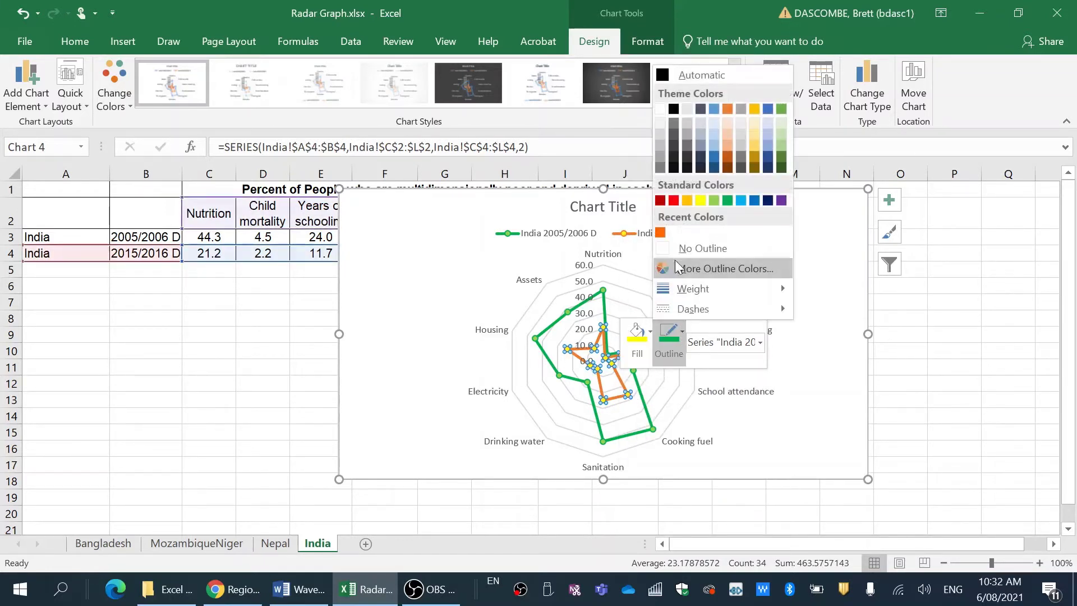
{"action": "left_click", "coordinate": [660, 233]}
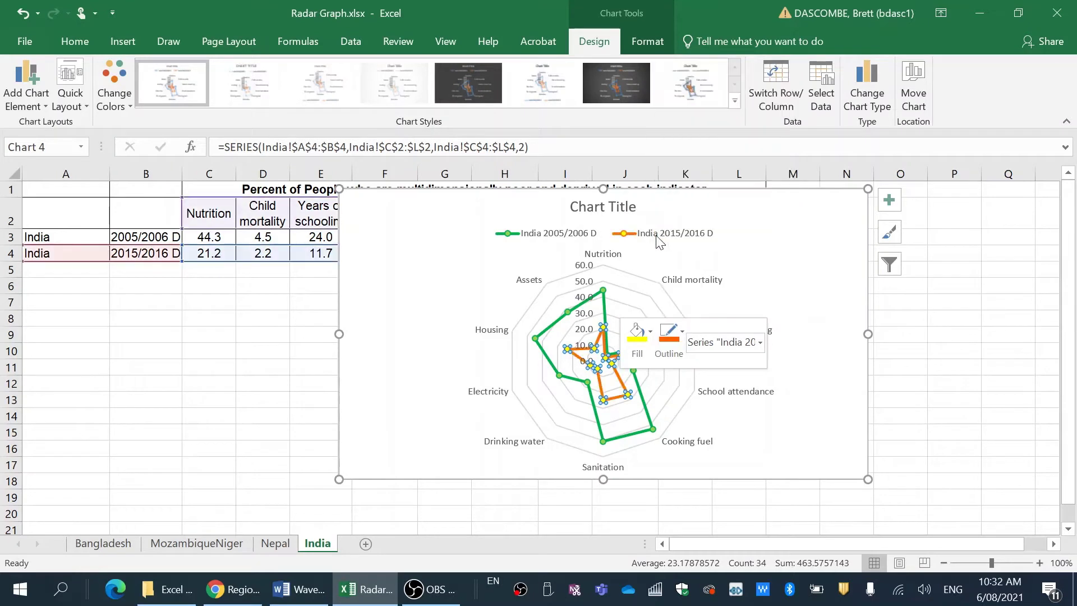
{"action": "left_click", "coordinate": [784, 432]}
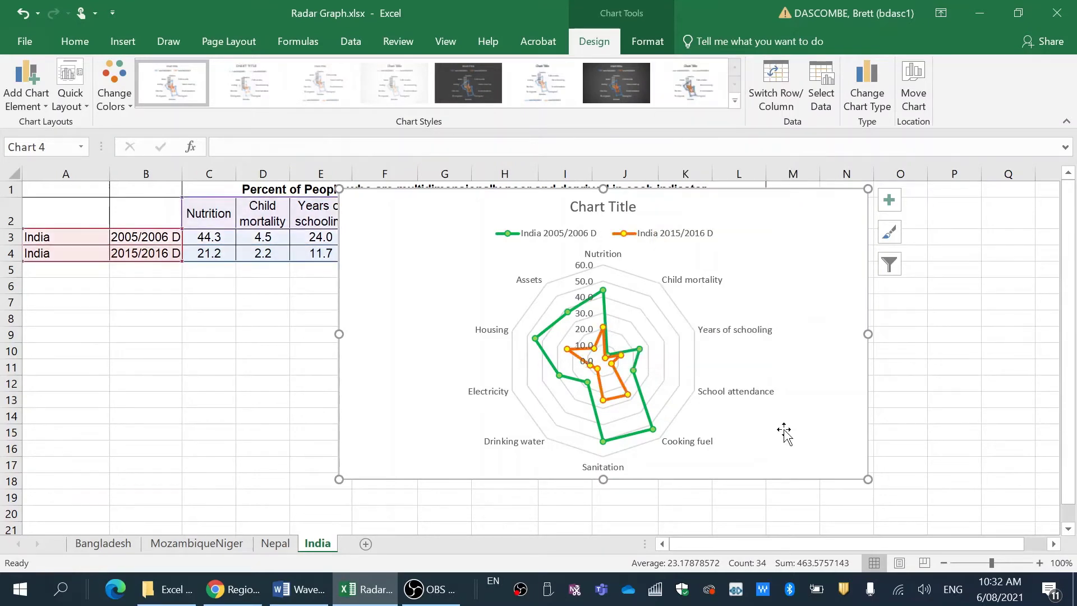
Step: Retitle the chart 'Percent of Population who are multidimensionally poor and deprived in each Indicator for India'
{"action": "left_click", "coordinate": [620, 208]}
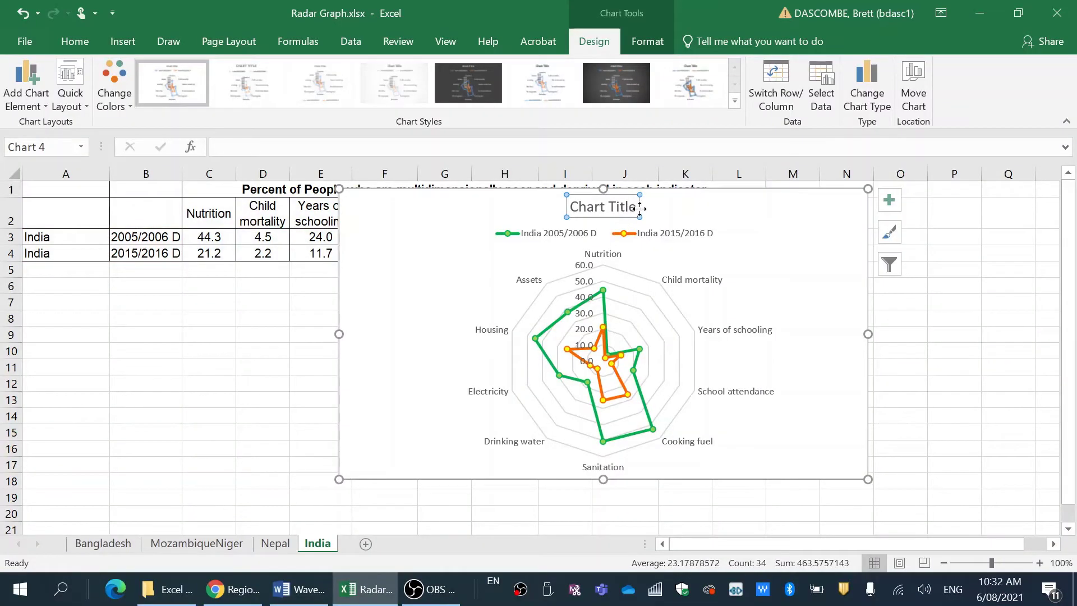
{"action": "left_click_drag", "start_coordinate": [677, 191], "coordinate": [642, 215]}
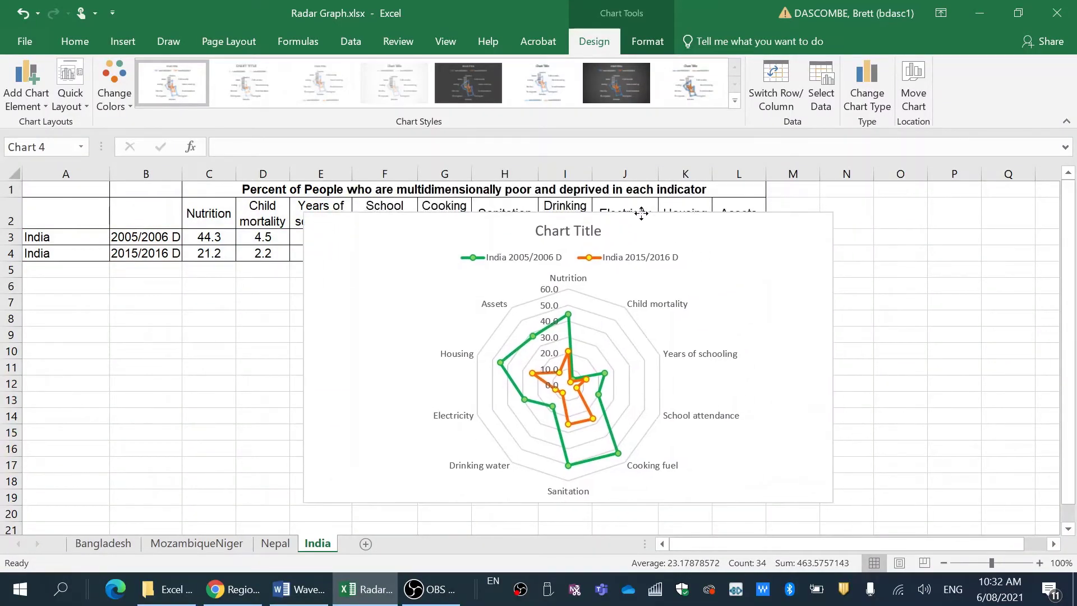
{"action": "left_click", "coordinate": [596, 234]}
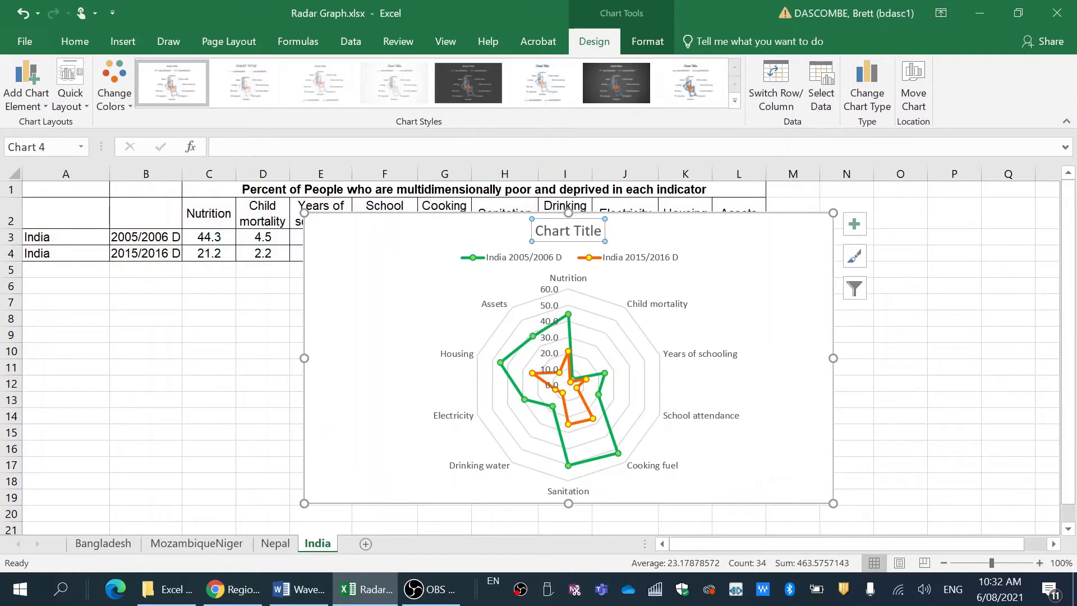
{"action": "triple_click", "coordinate": [542, 232]}
{"action": "type", "text": "Pe"}
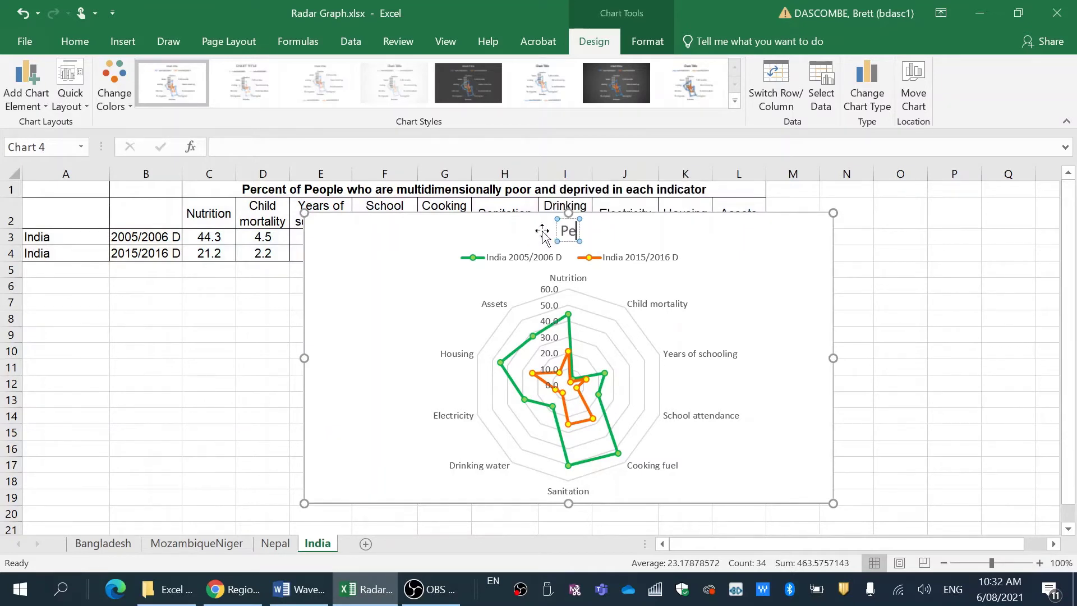
{"action": "type", "text": "rcent of Po"}
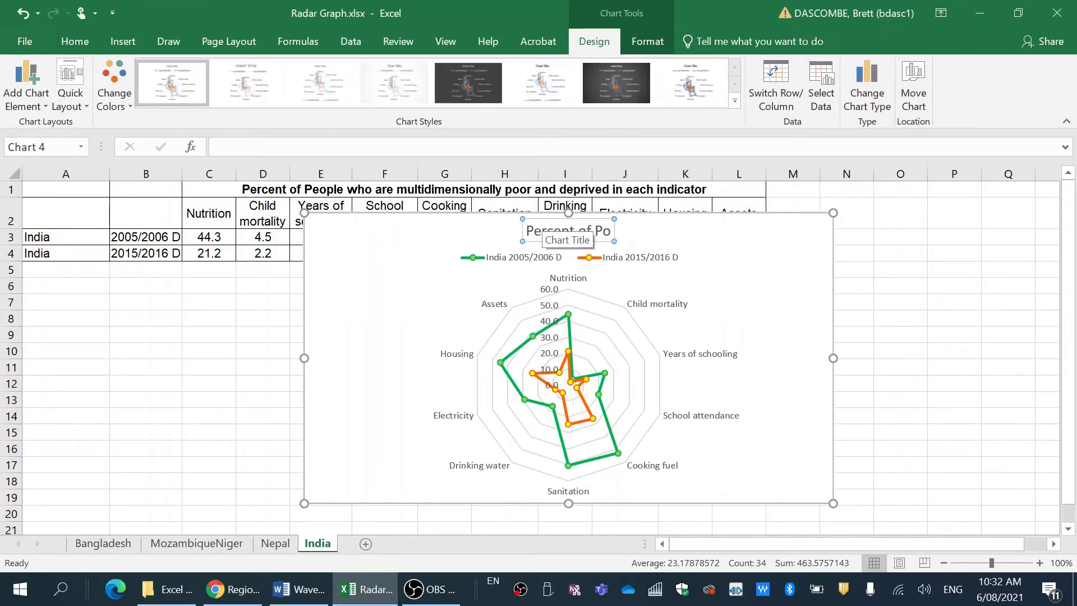
{"action": "type", "text": "pulation"}
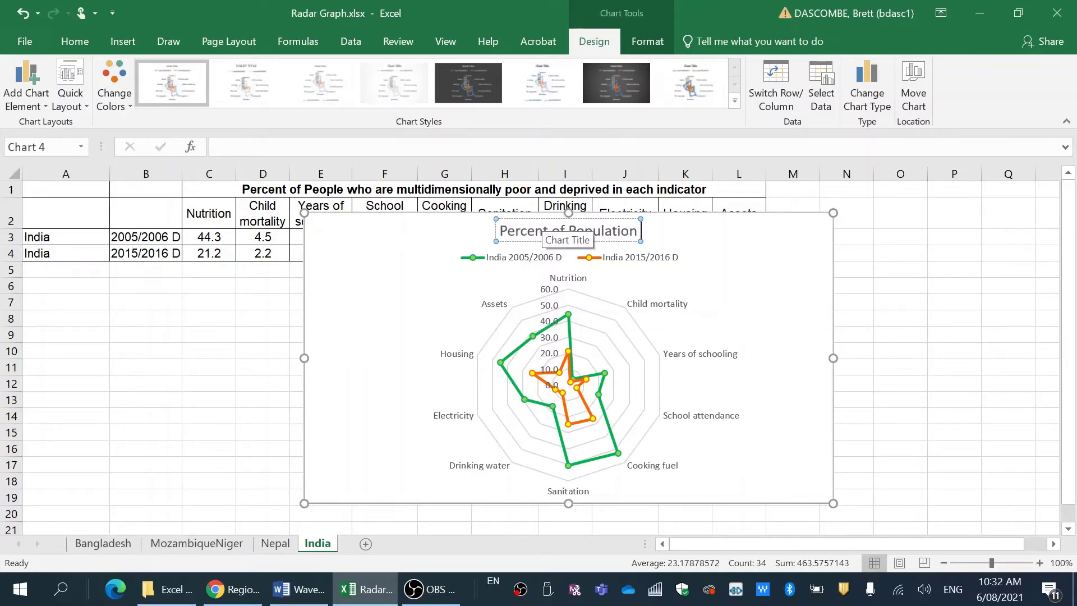
{"action": "type", "text": " who"}
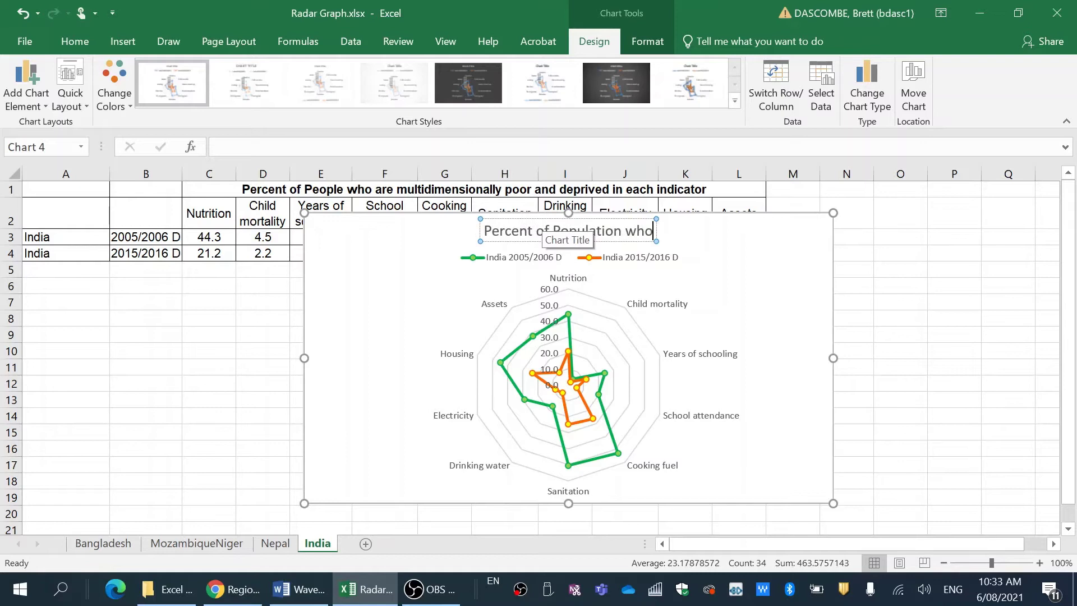
{"action": "type", "text": " are"}
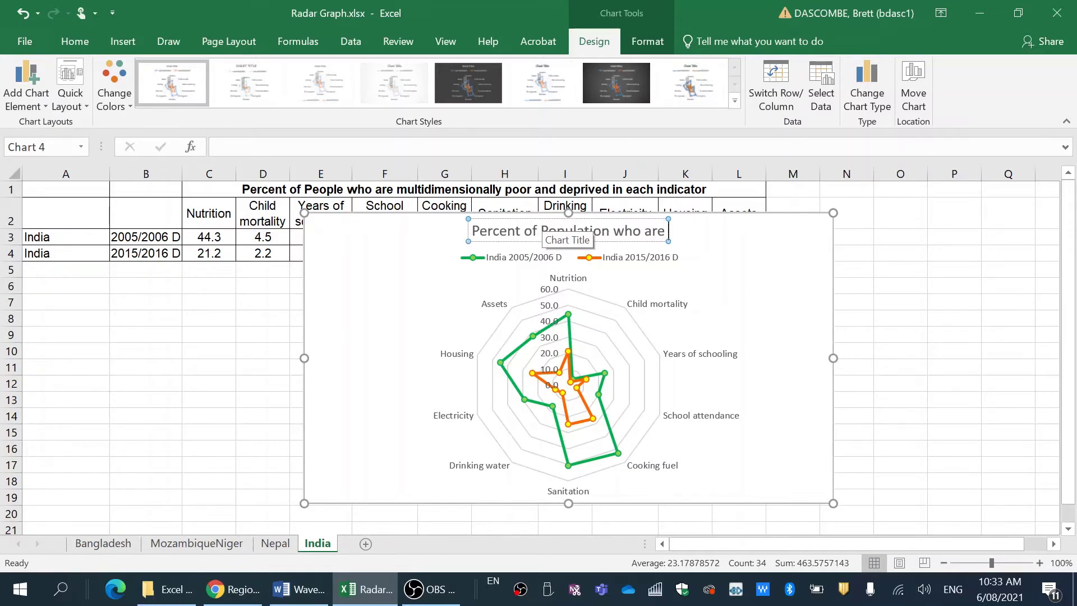
{"action": "type", "text": " multi"}
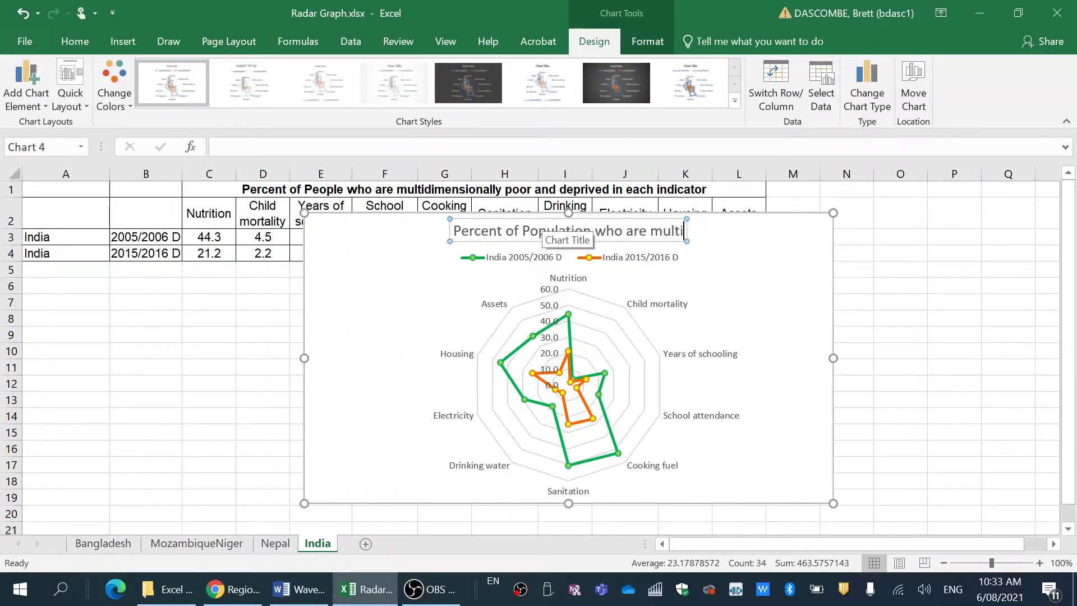
{"action": "type", "text": "dimensionall"}
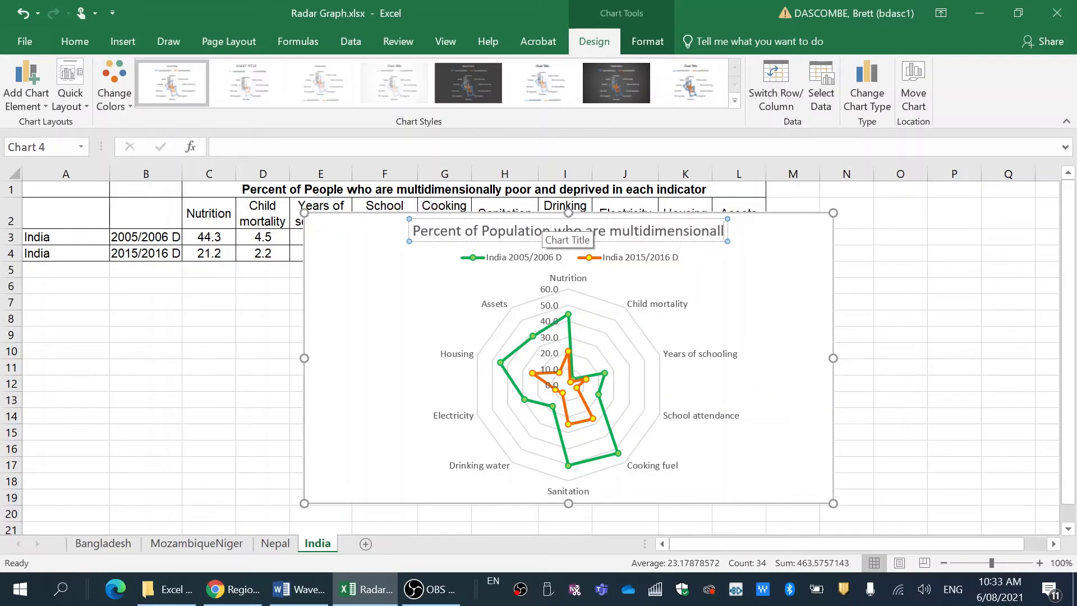
{"action": "type", "text": "y poor"}
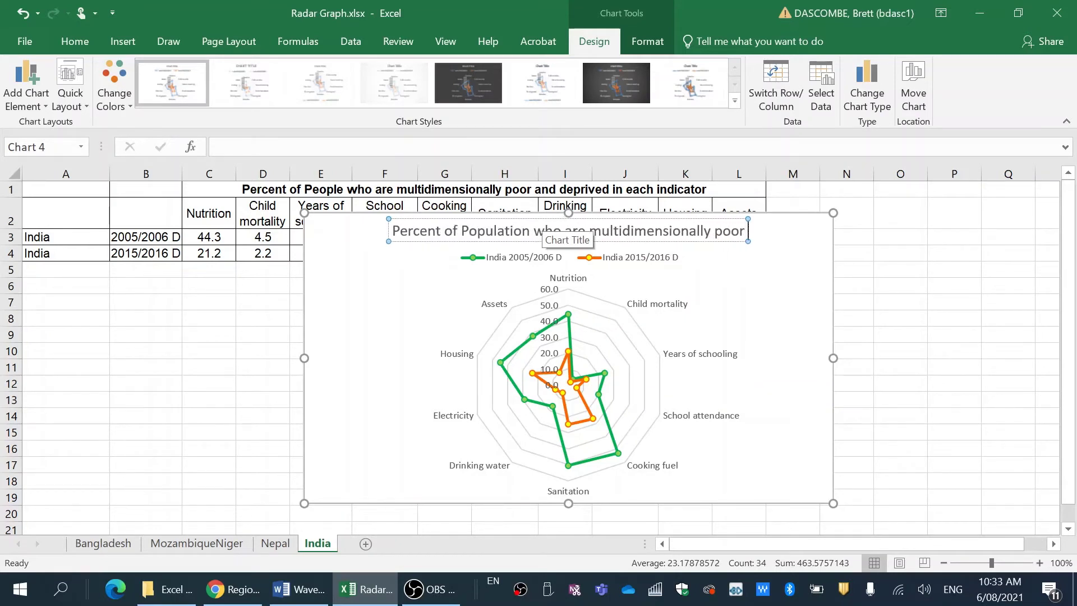
{"action": "type", "text": " and dep"}
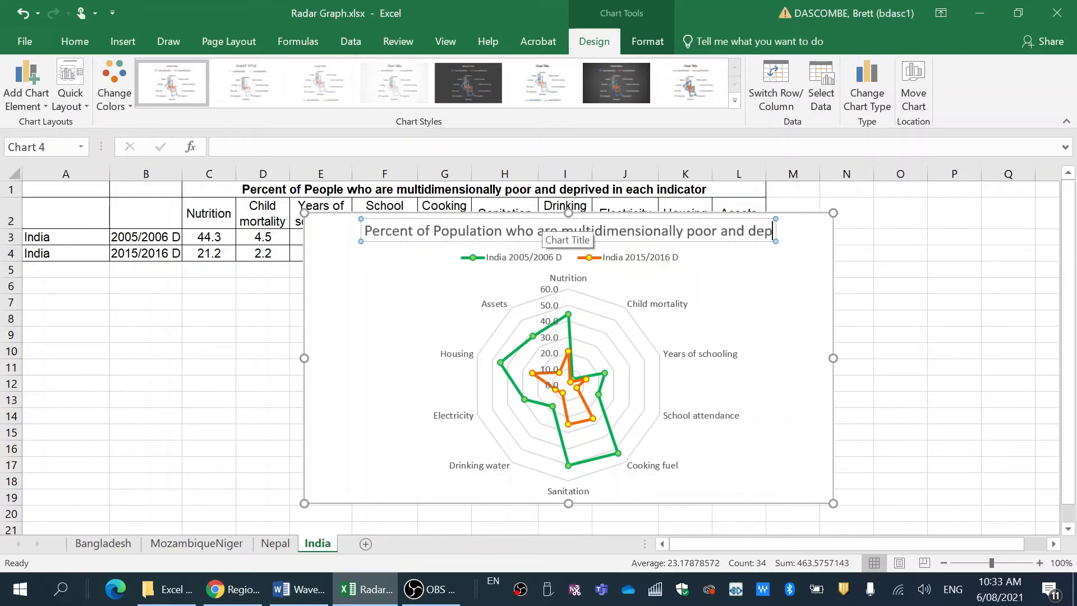
{"action": "type", "text": "rived"}
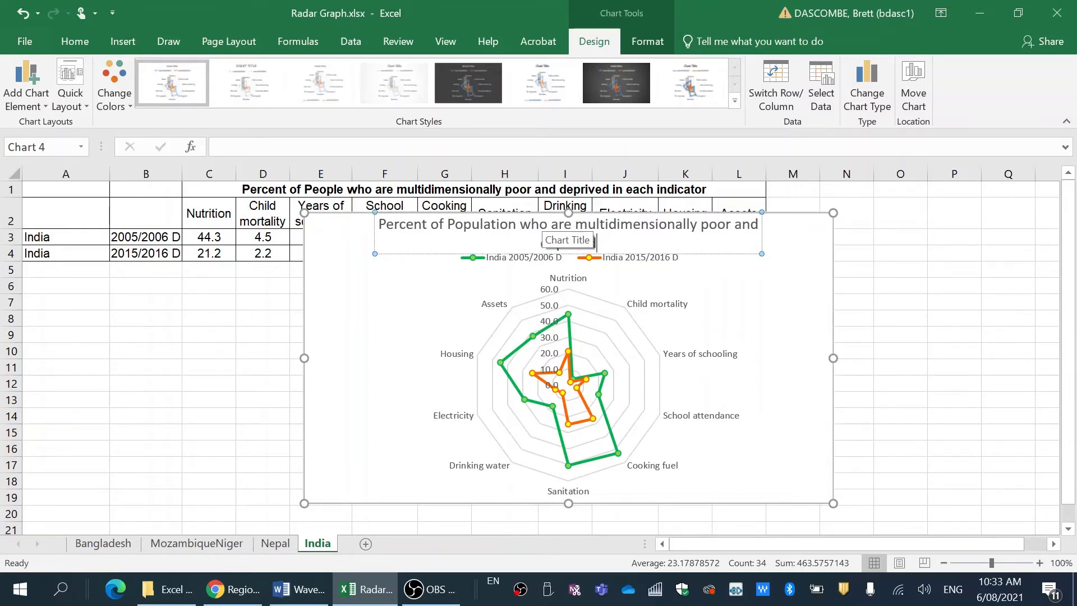
{"action": "type", "text": " in each i"}
{"action": "key", "text": "BackSpace"}
{"action": "type", "text": "Indic"}
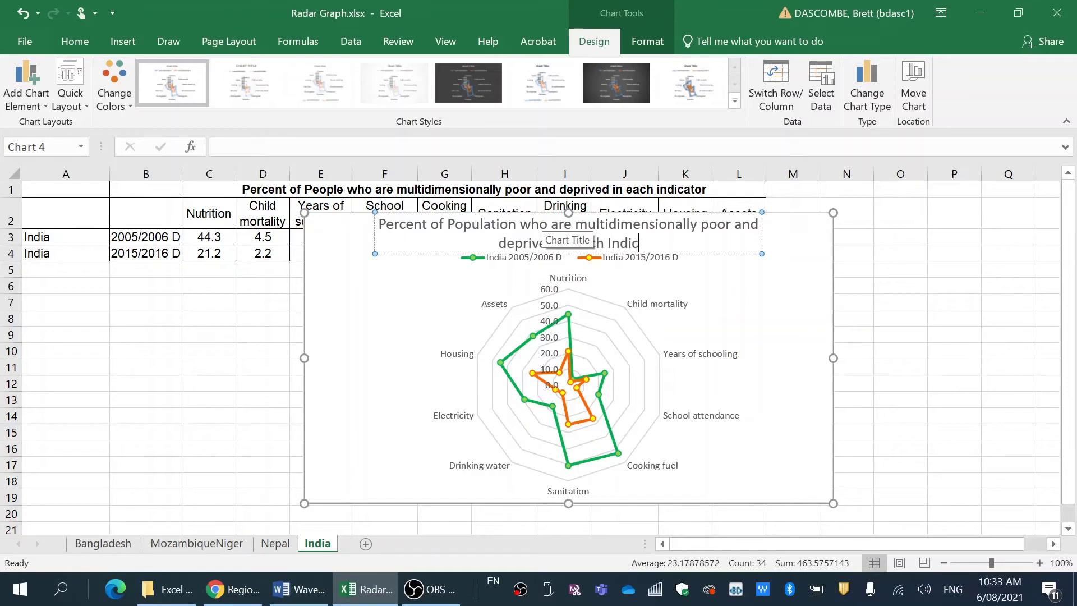
{"action": "type", "text": "ator fo"}
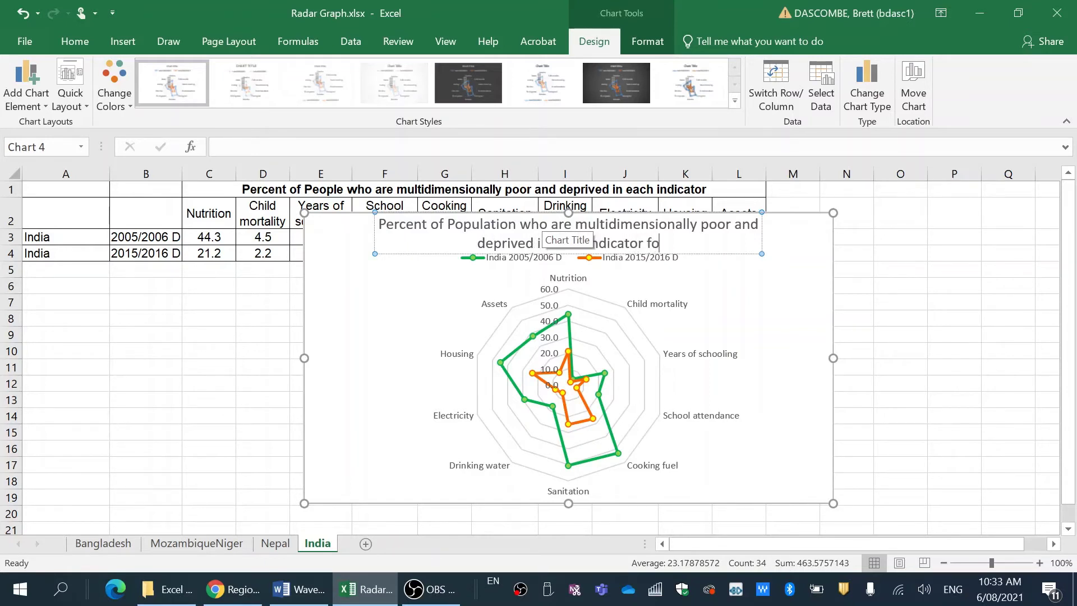
{"action": "type", "text": "r India"}
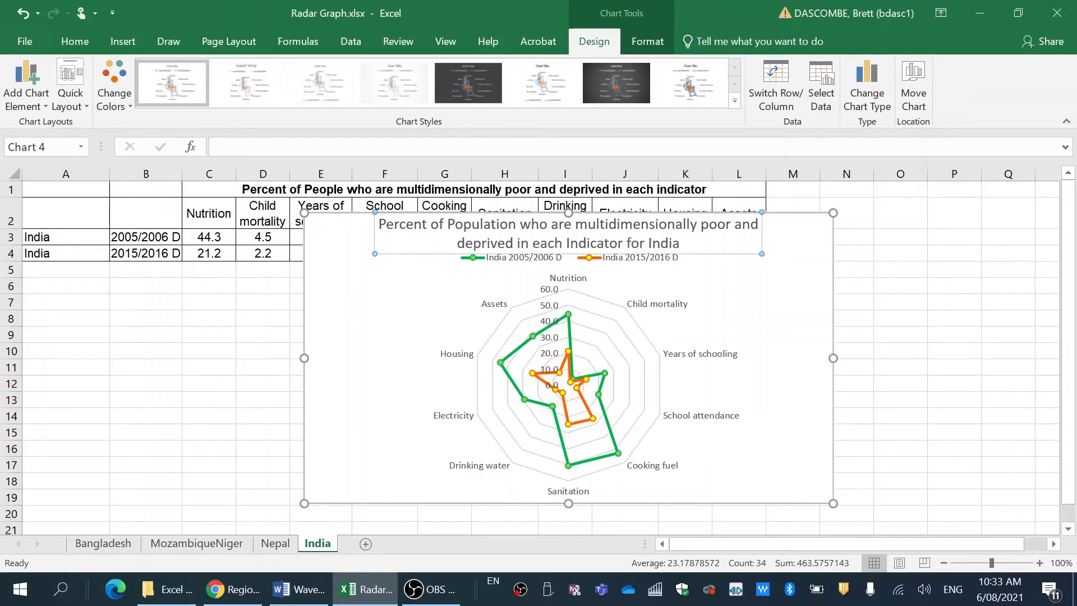
Step: Add Primary Minor Horizontal gridlines to the radar chart via Add Chart Element
{"action": "left_click", "coordinate": [768, 368]}
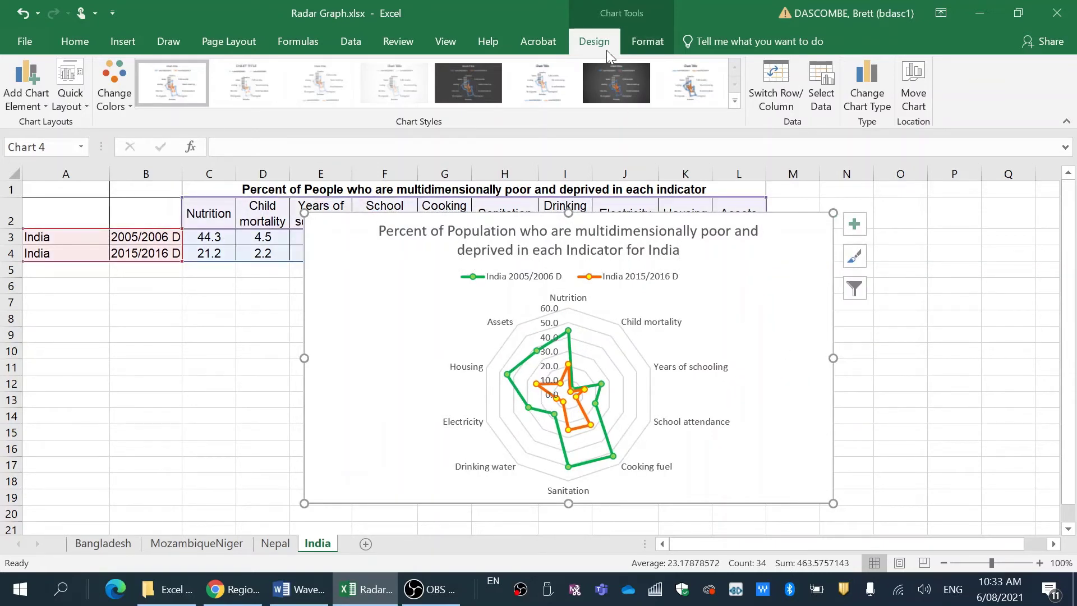
{"action": "left_click", "coordinate": [46, 104]}
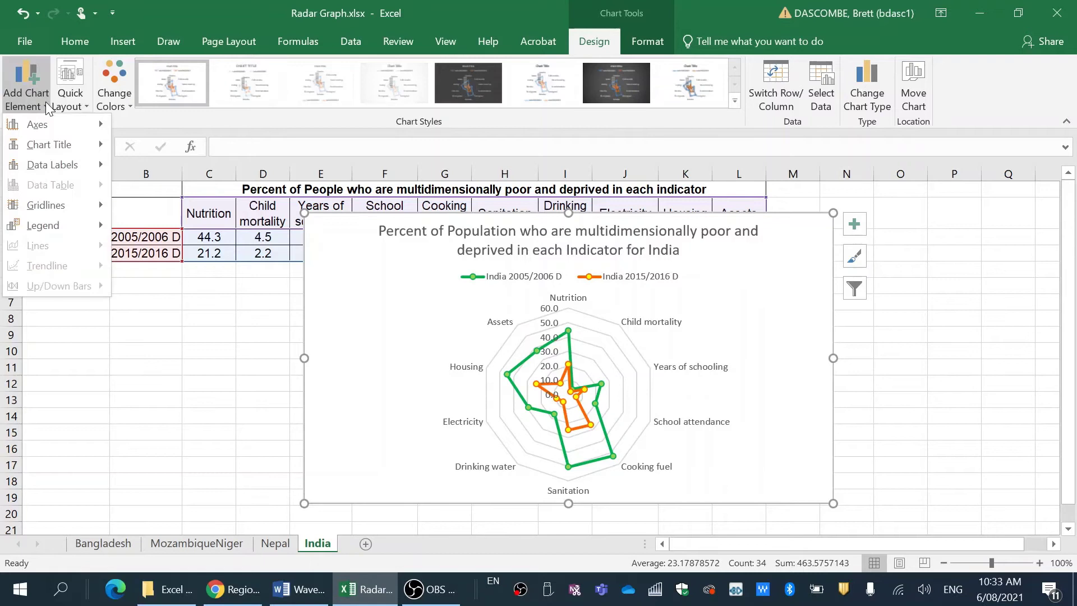
{"action": "mouse_move", "coordinate": [46, 206]}
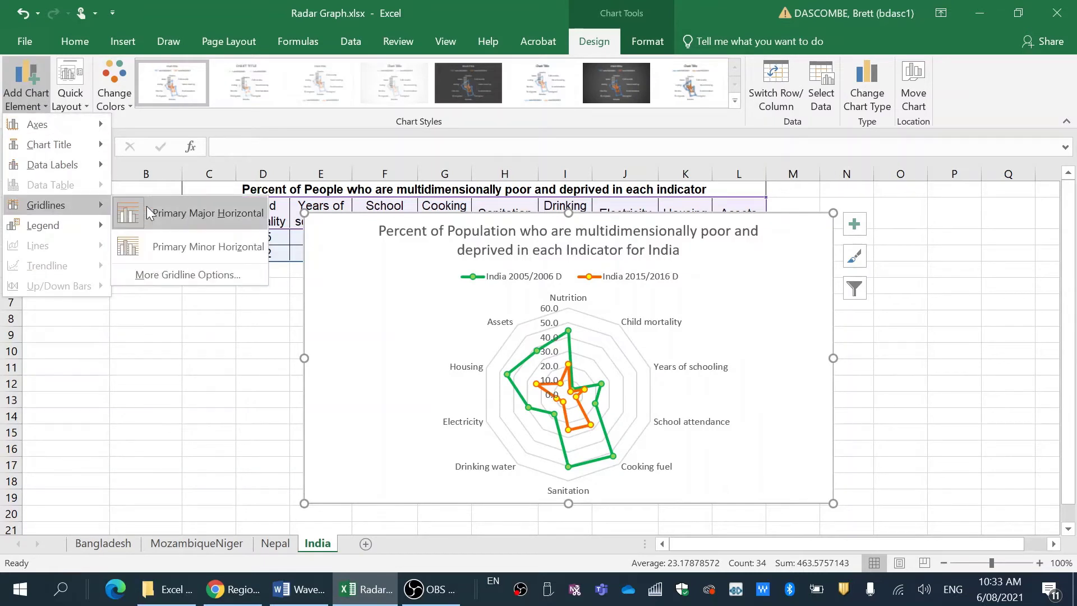
{"action": "left_click", "coordinate": [180, 247]}
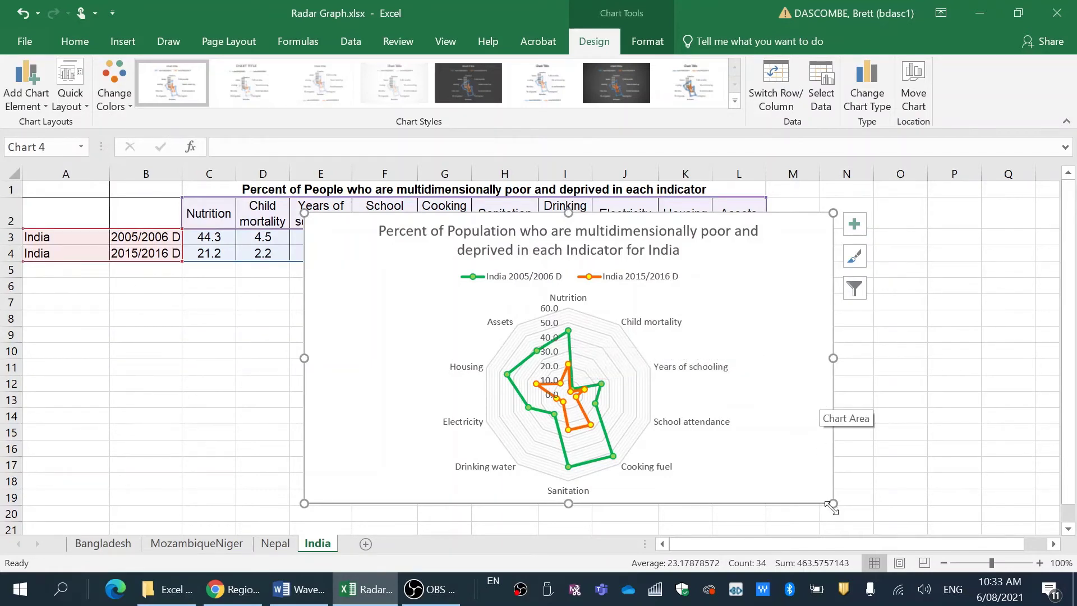
Step: Enlarge the chart to the lower right, preview several chart styles, then undo back to the original
{"action": "left_click_drag", "start_coordinate": [834, 503], "coordinate": [868, 522]}
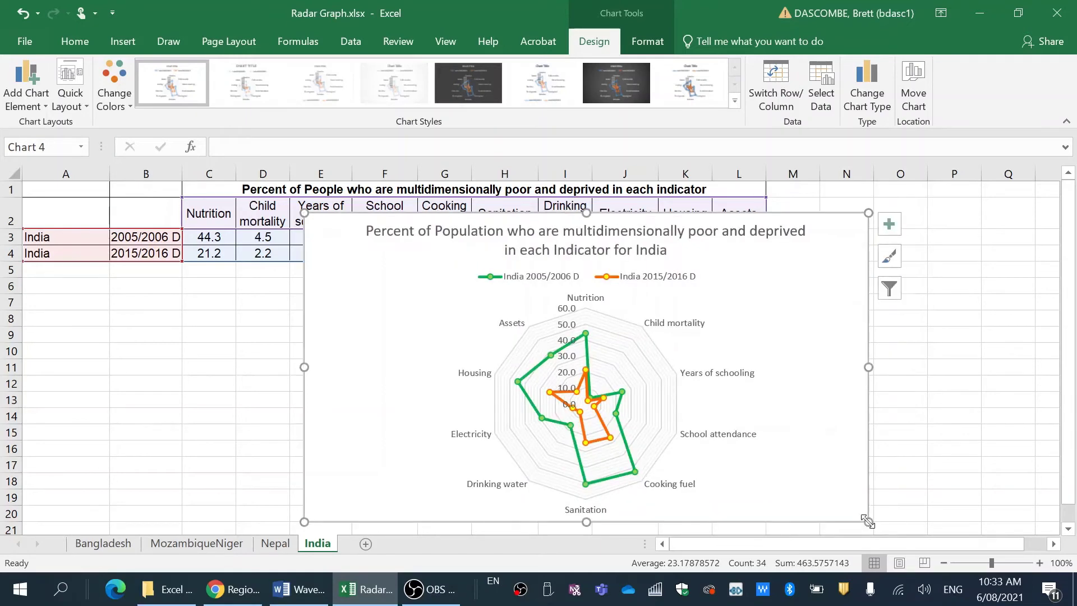
{"action": "left_click", "coordinate": [606, 88]}
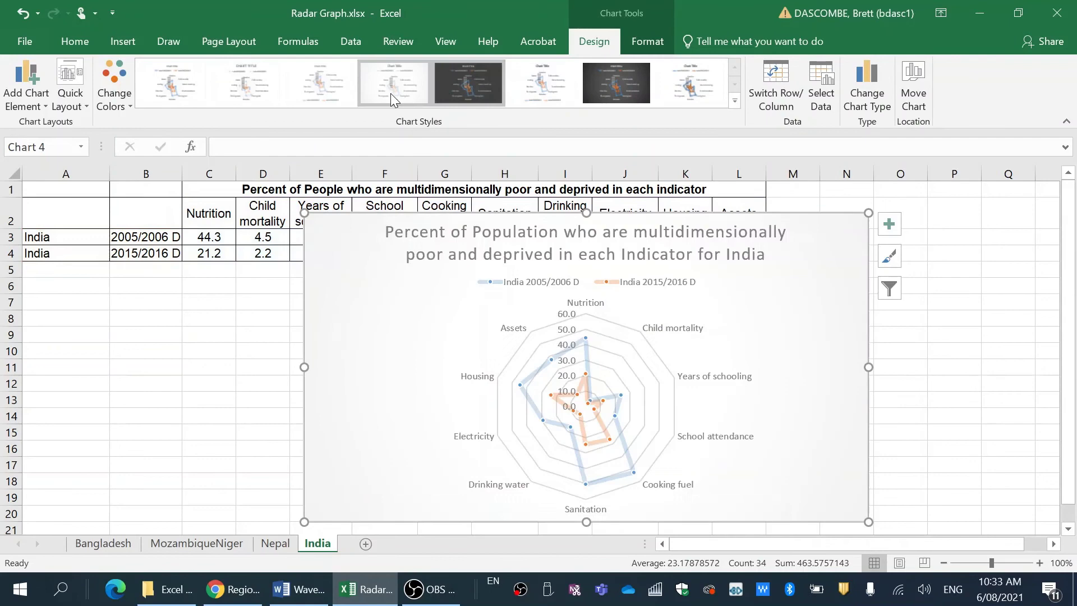
{"action": "left_click", "coordinate": [477, 83]}
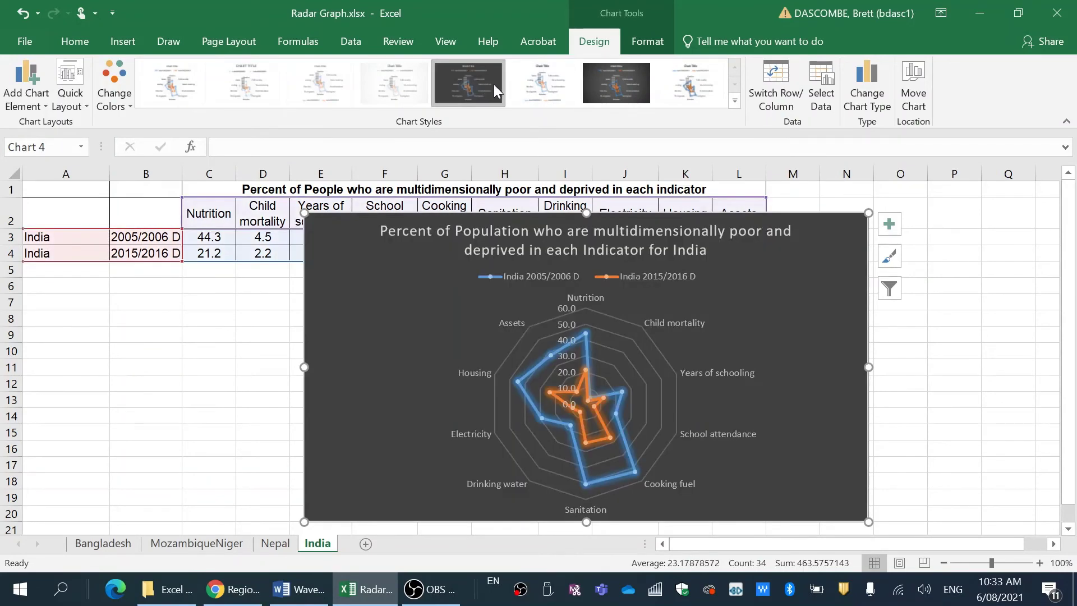
{"action": "left_click", "coordinate": [533, 85]}
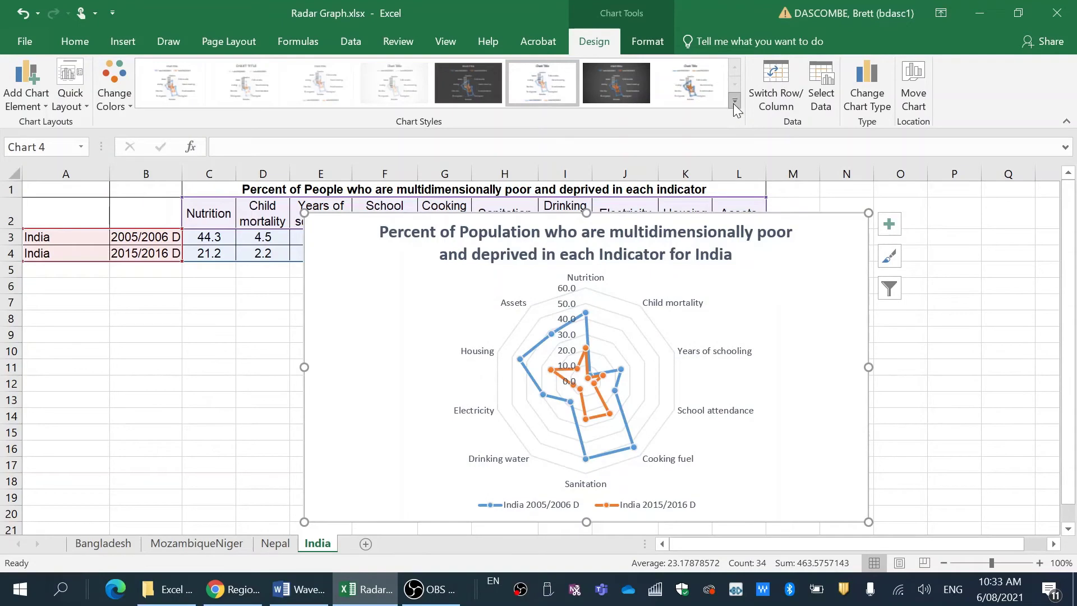
{"action": "left_click", "coordinate": [733, 102]}
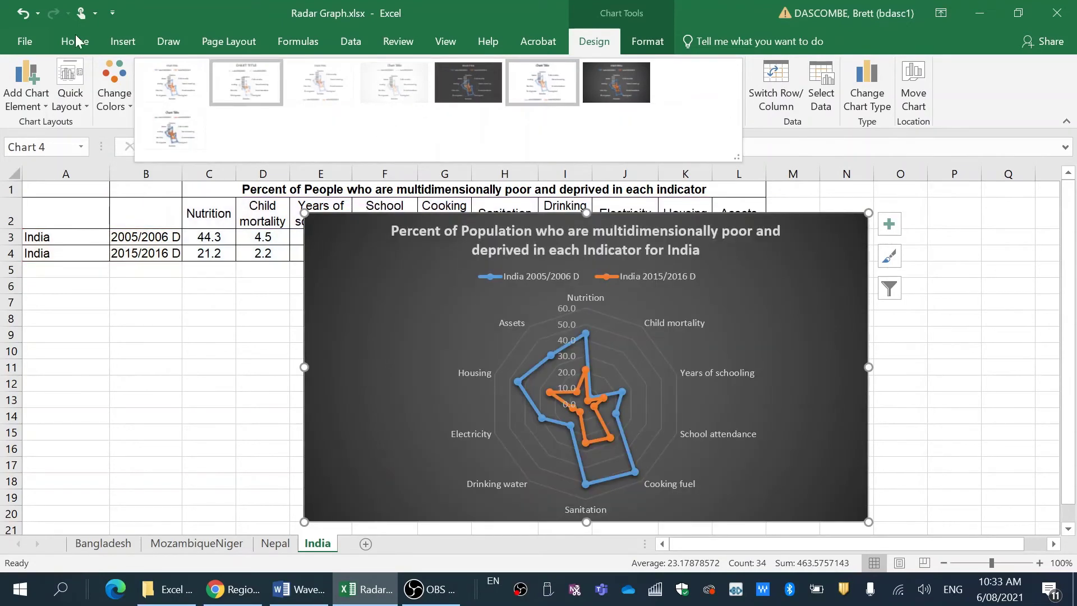
{"action": "left_click", "coordinate": [22, 14]}
{"action": "left_click", "coordinate": [23, 12]}
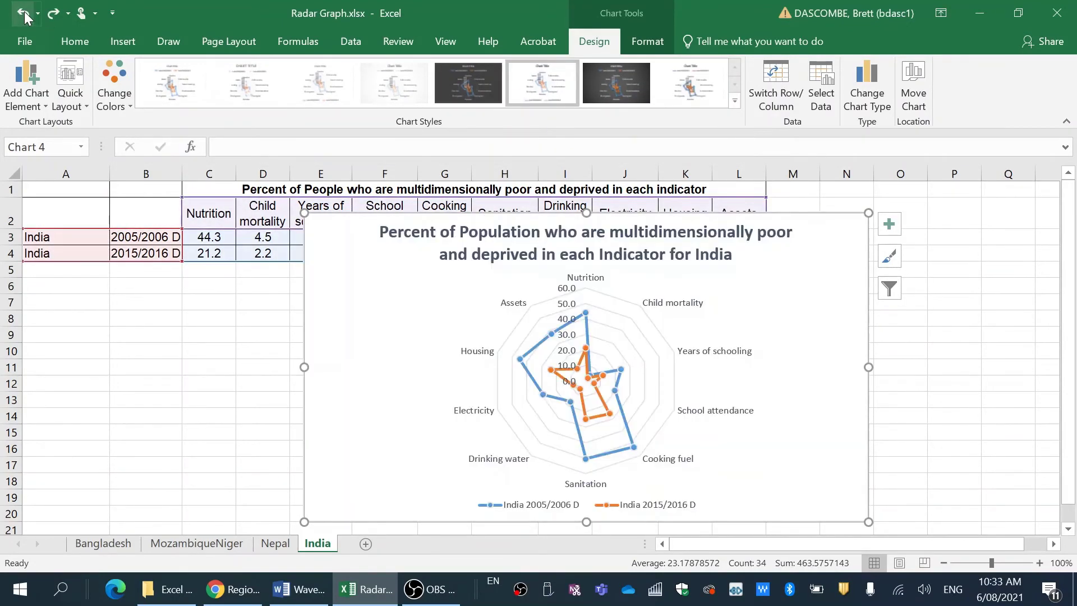
{"action": "left_click", "coordinate": [25, 11]}
{"action": "left_click", "coordinate": [25, 12]}
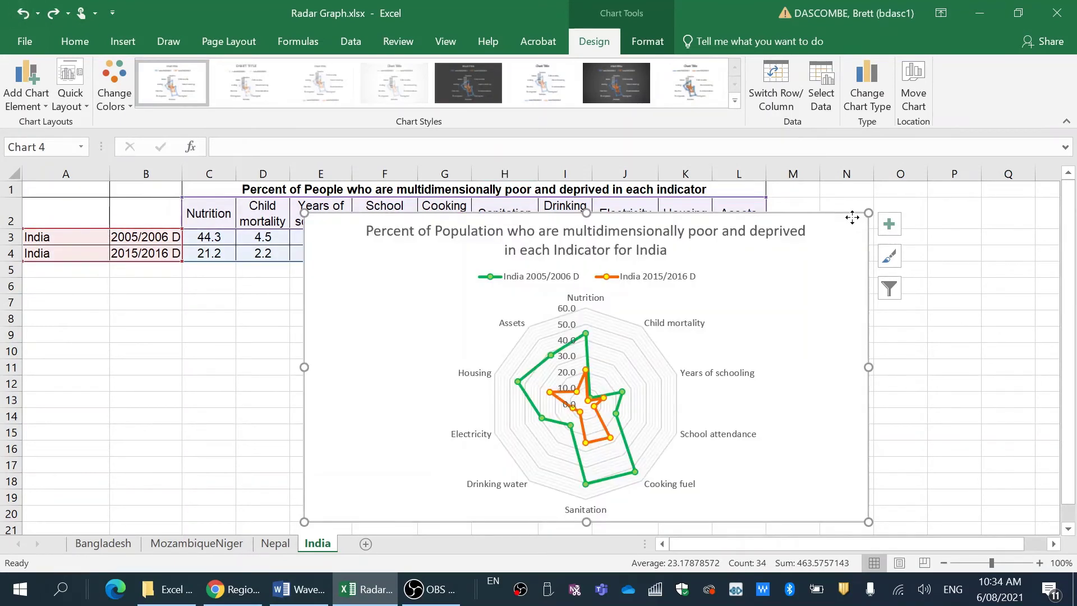
Step: Drag the radar chart a little higher on the India sheet
{"action": "left_click_drag", "start_coordinate": [851, 218], "coordinate": [853, 200]}
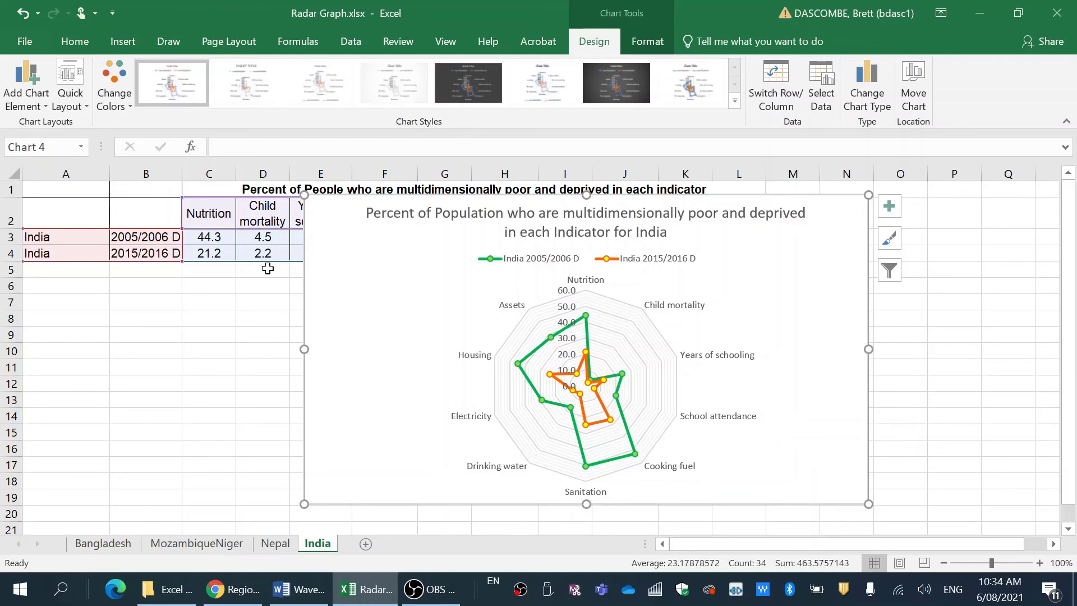
Step: Right-click the chart area near its top edge to bring up its context menu
{"action": "mouse_move", "coordinate": [585, 402]}
{"action": "right_click", "coordinate": [852, 208]}
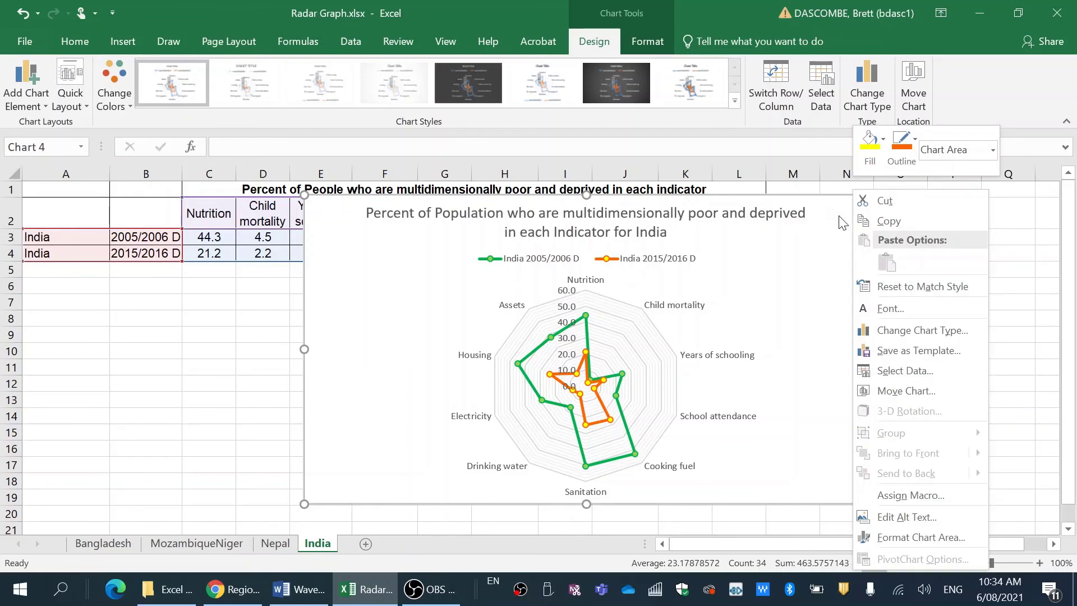